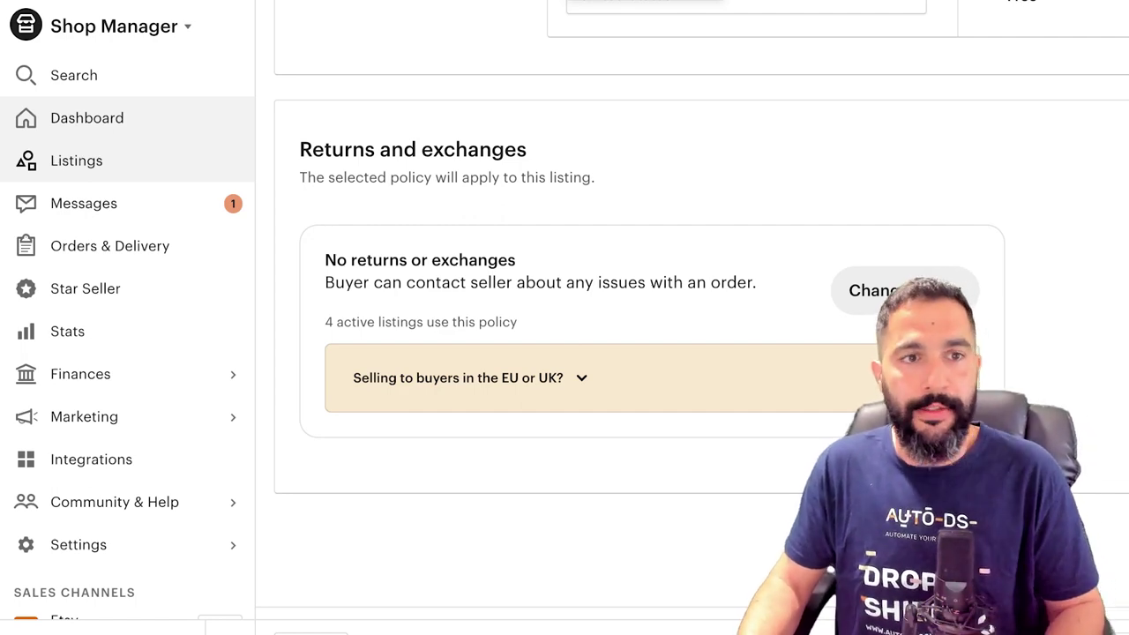
Step: Open the shop's delivery settings and start creating a new delivery profile
scroll(706, 308, up, 3)
scroll(128, 122, down, 3)
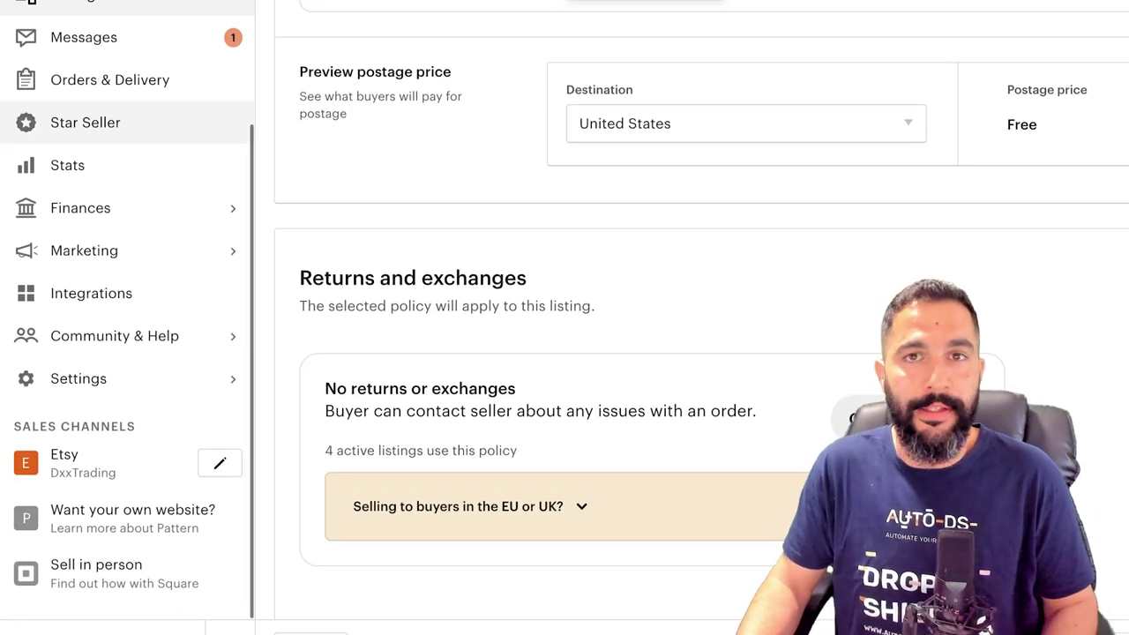
scroll(128, 132, up, 3)
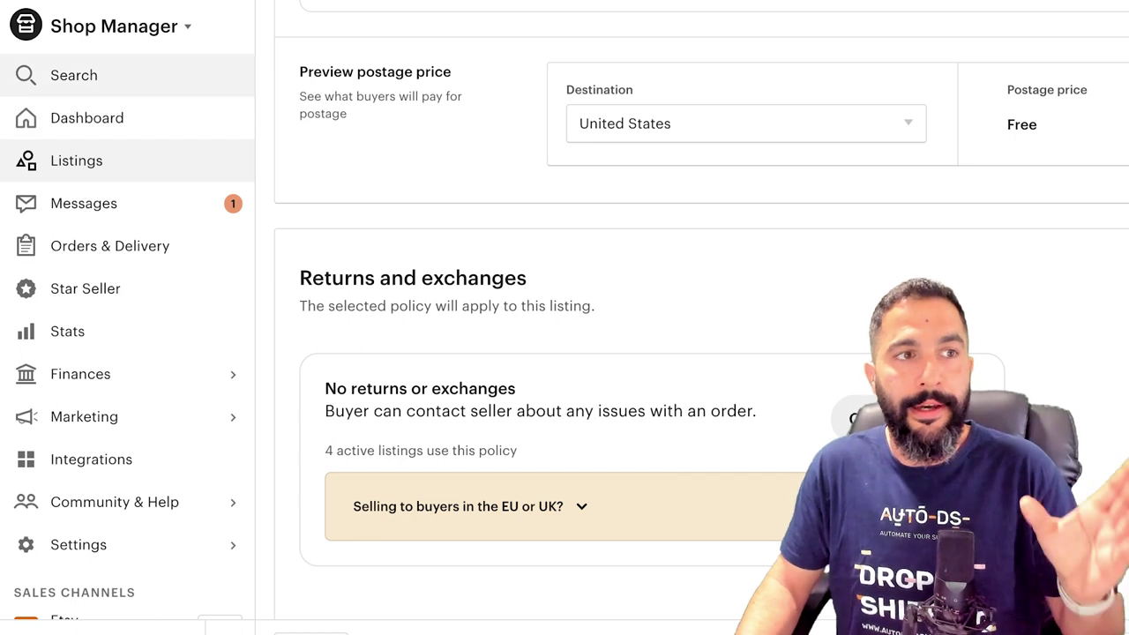
scroll(128, 132, down, 3)
click(70, 378)
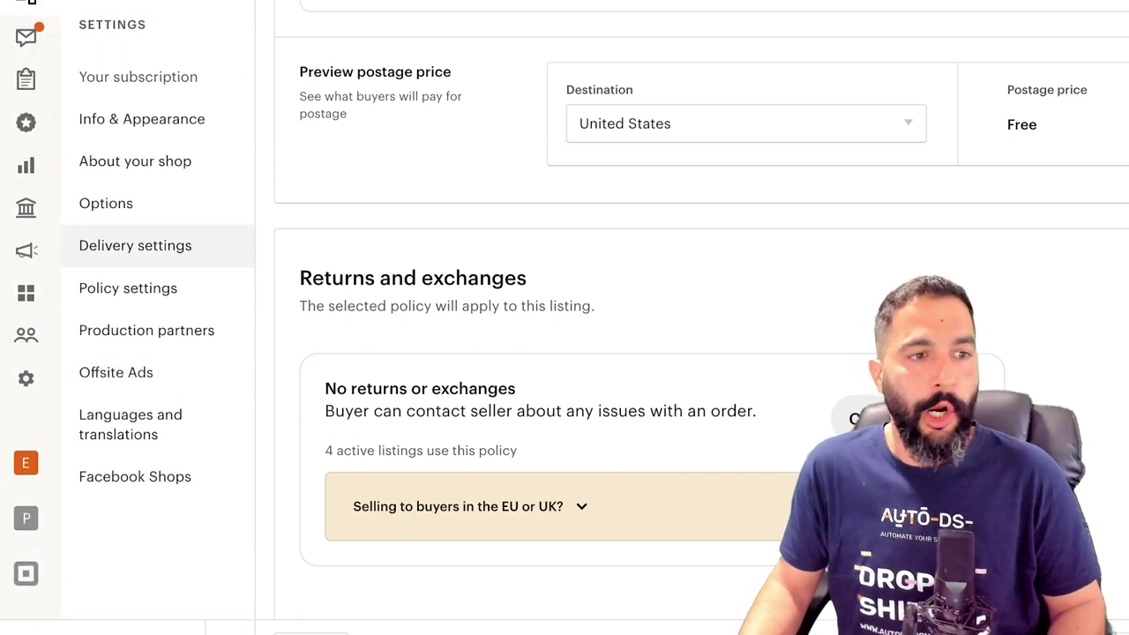
click(135, 245)
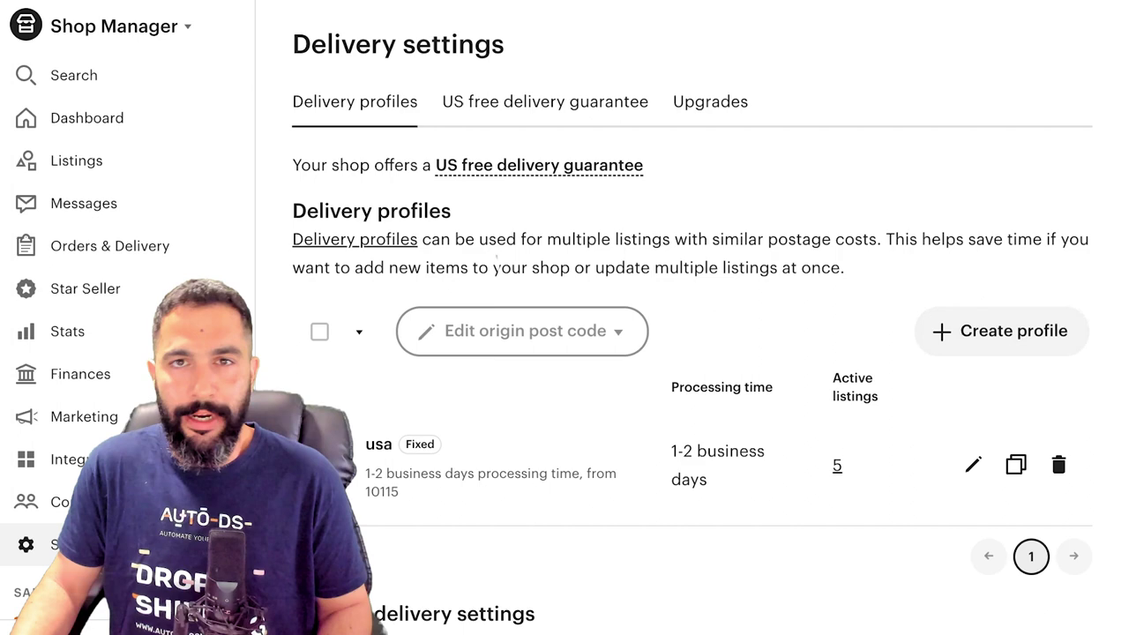
click(1001, 331)
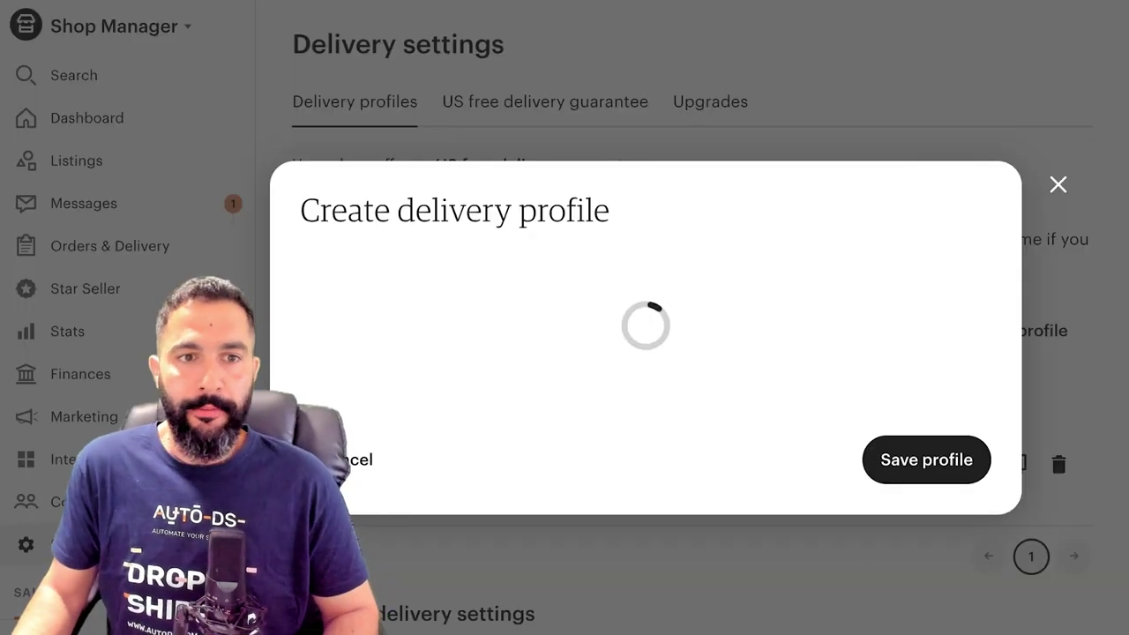
Step: Set the delivery profile's country of origin to United States and the origin post code to 10025
click(759, 143)
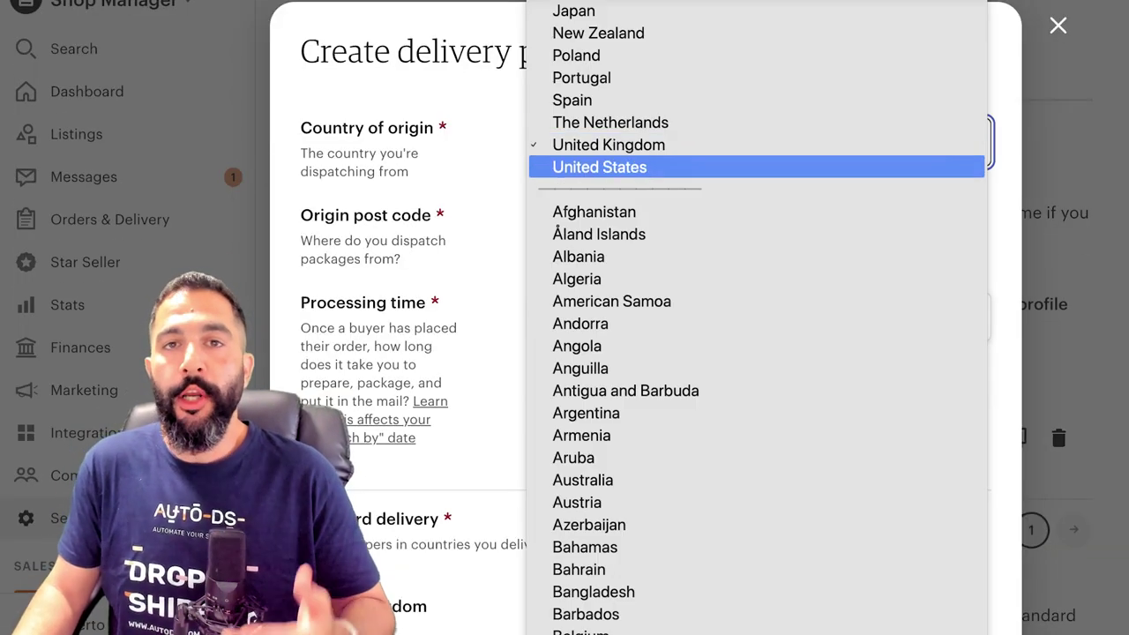
key(Return)
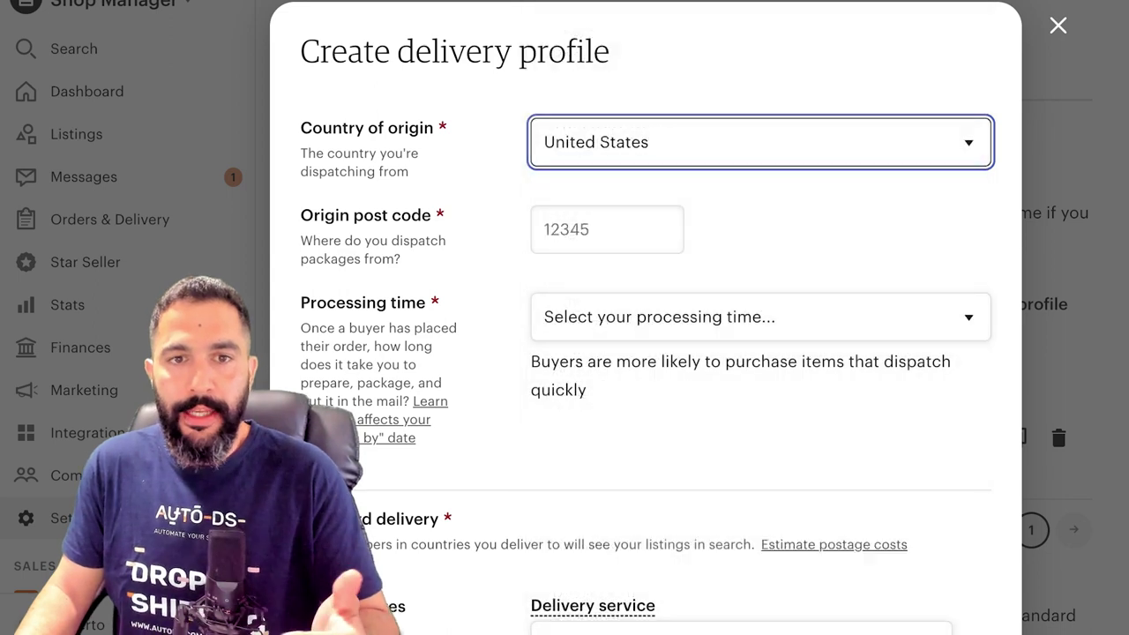
click(606, 230)
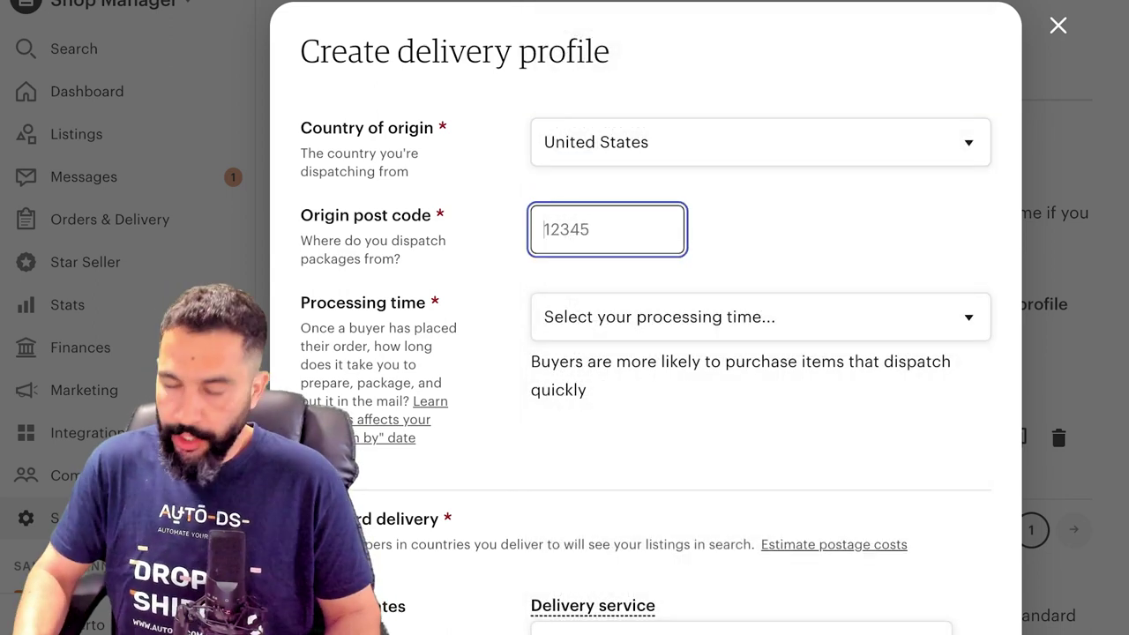
text(10025)
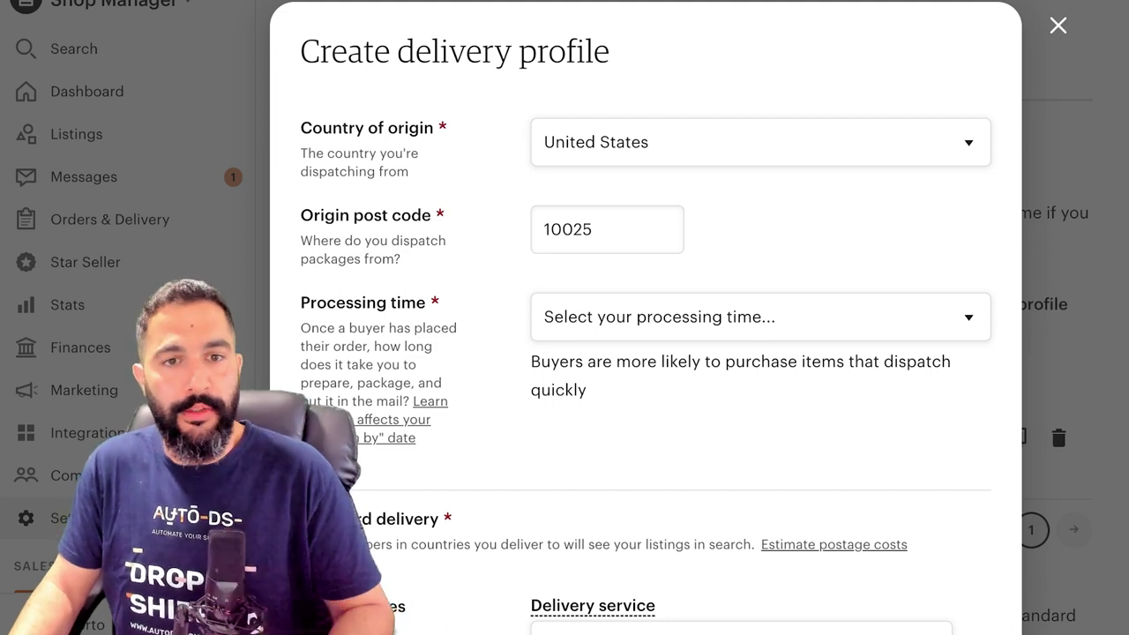
Step: Set the delivery profile's processing time to 3-5 business days
scroll(759, 247, down, 2)
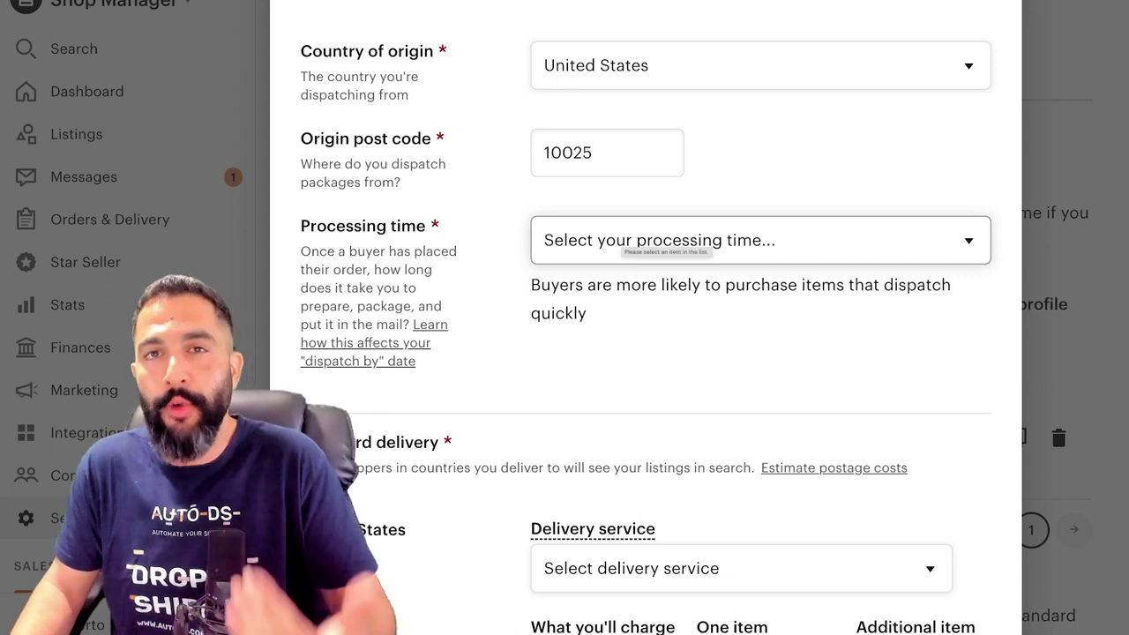
click(635, 240)
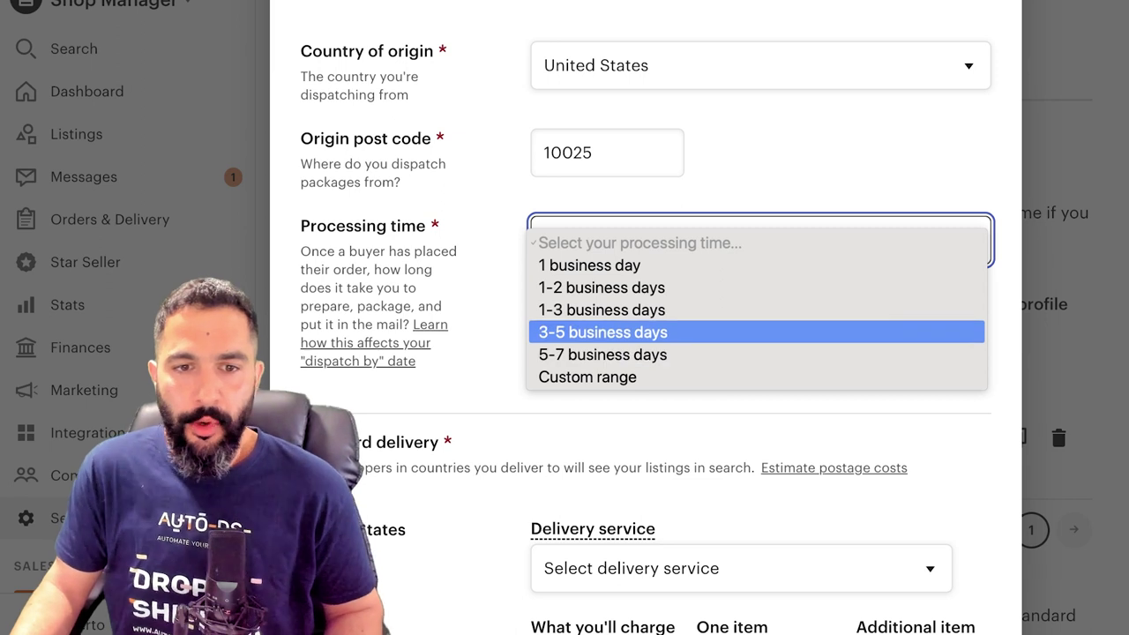
click(603, 331)
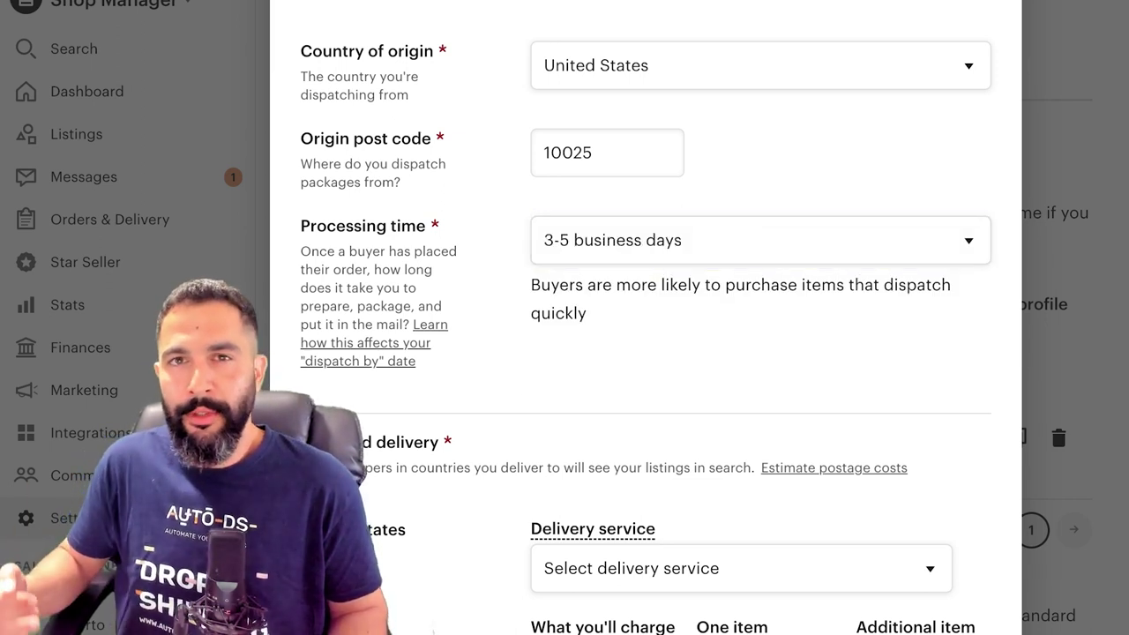
Step: Set the United States standard delivery service to Other with a delivery time of 3 to 5 business days
scroll(644, 353, down, 4)
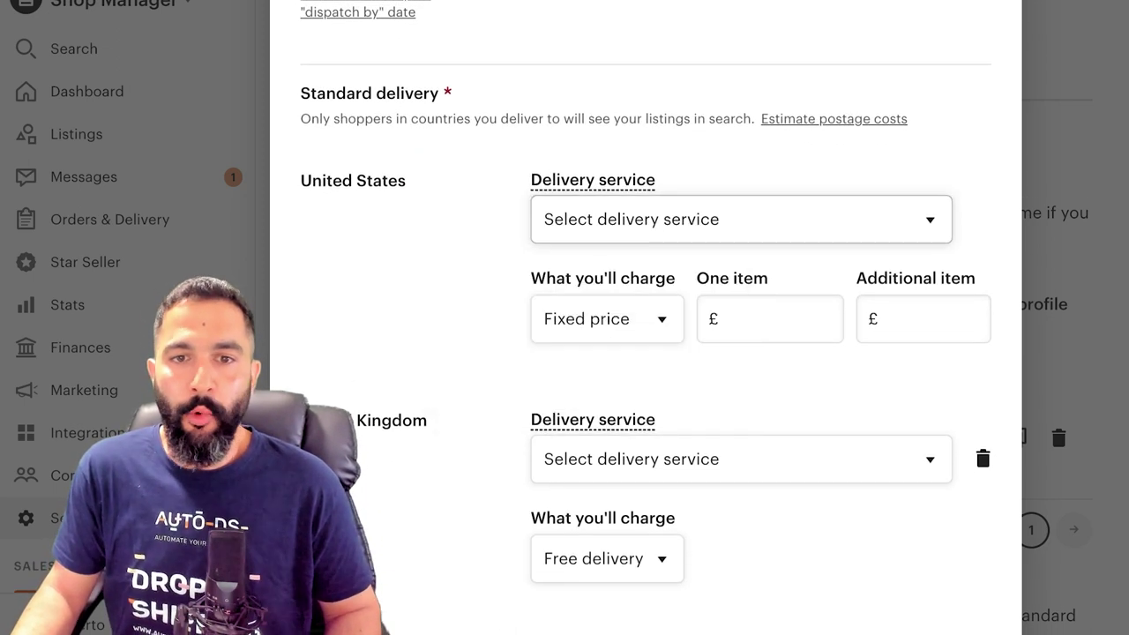
click(741, 219)
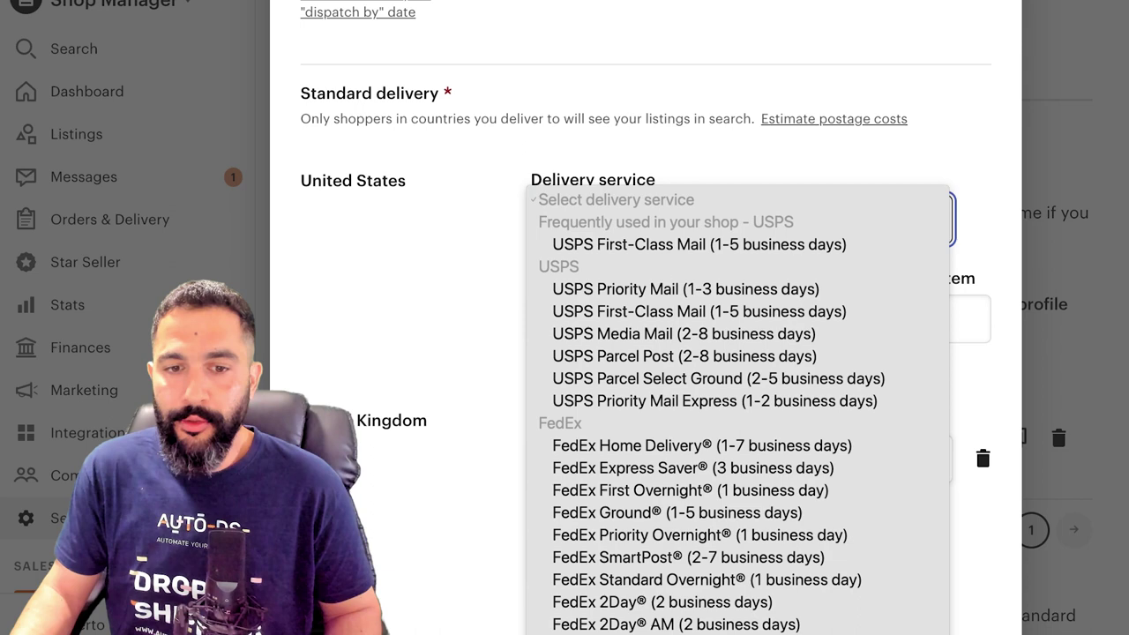
scroll(706, 256, down, 5)
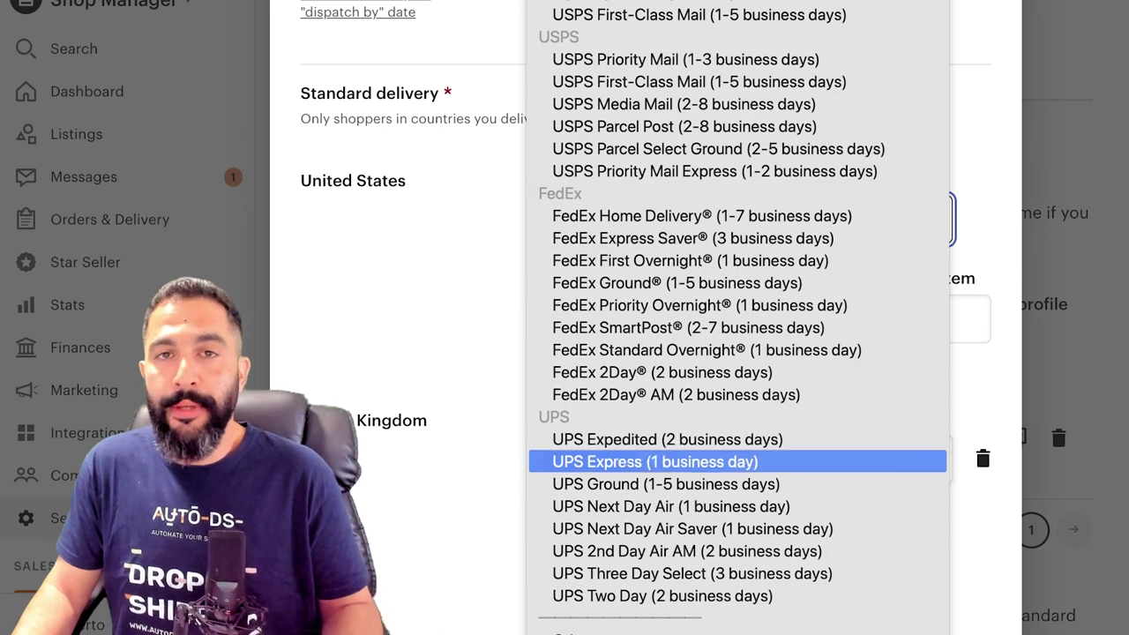
click(737, 632)
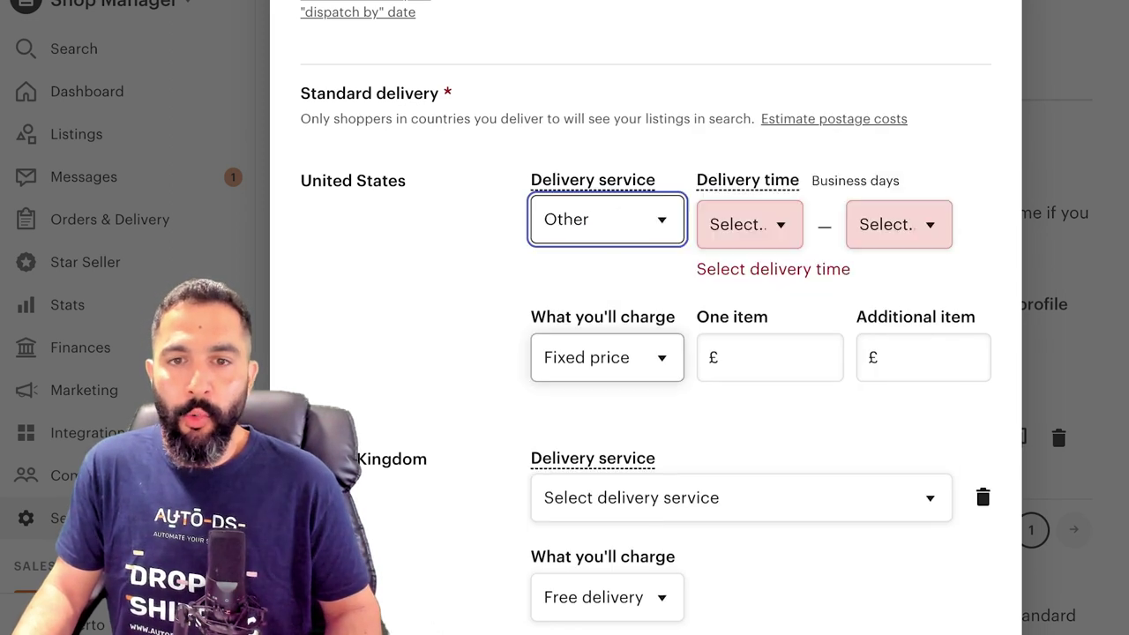
click(750, 224)
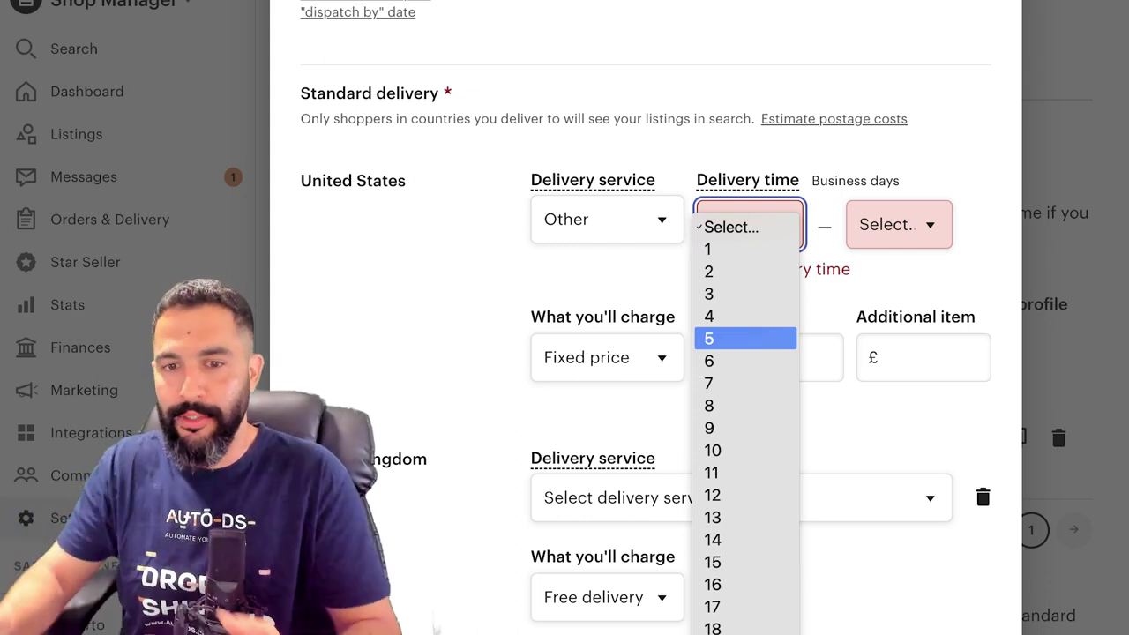
click(745, 294)
click(891, 224)
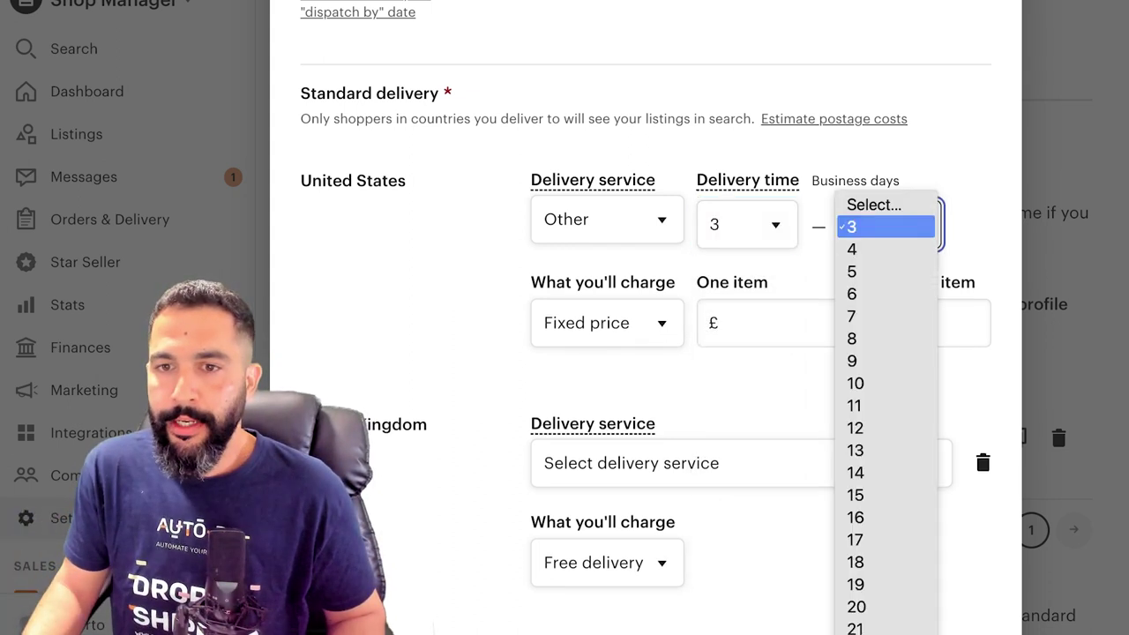
click(885, 272)
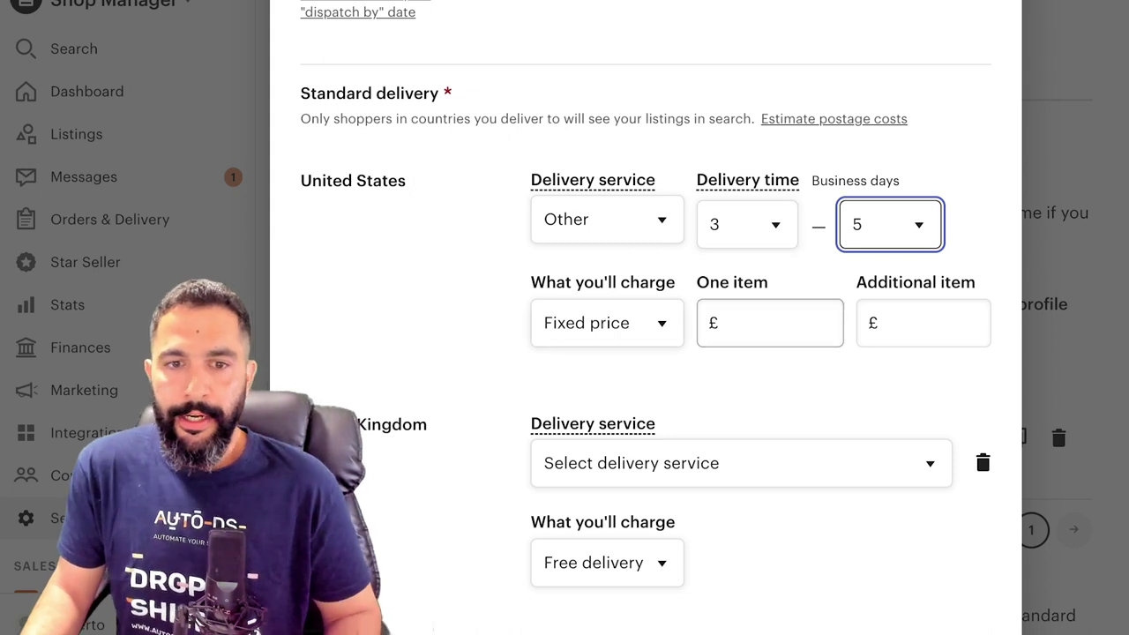
Step: Set what buyers in the United States are charged to Free delivery
click(607, 323)
key(Up)
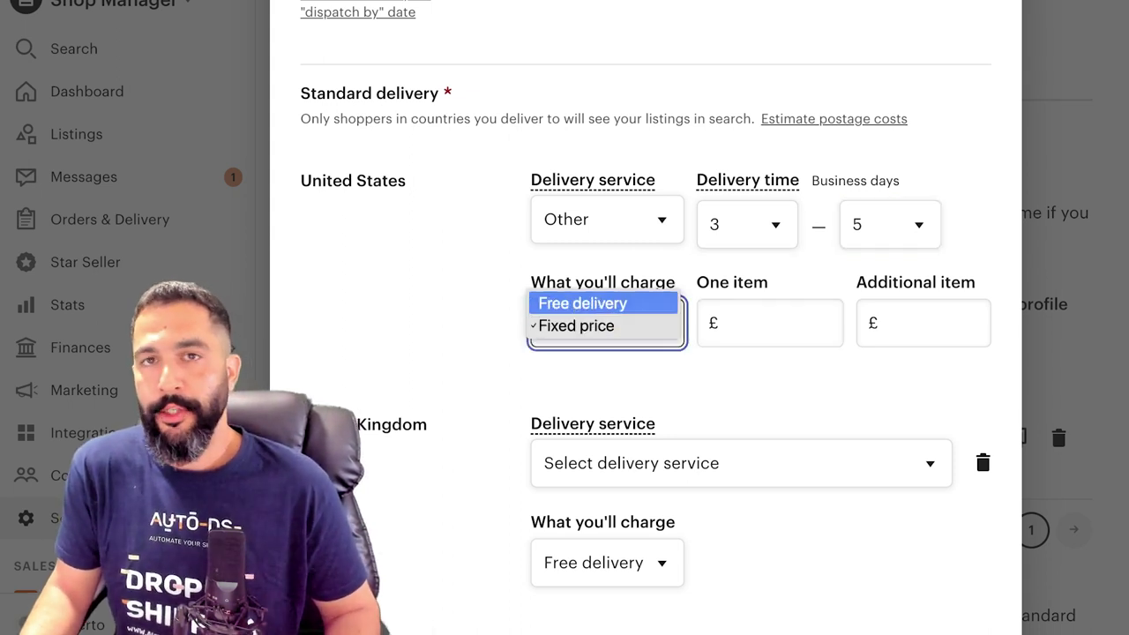
key(Down)
key(Up)
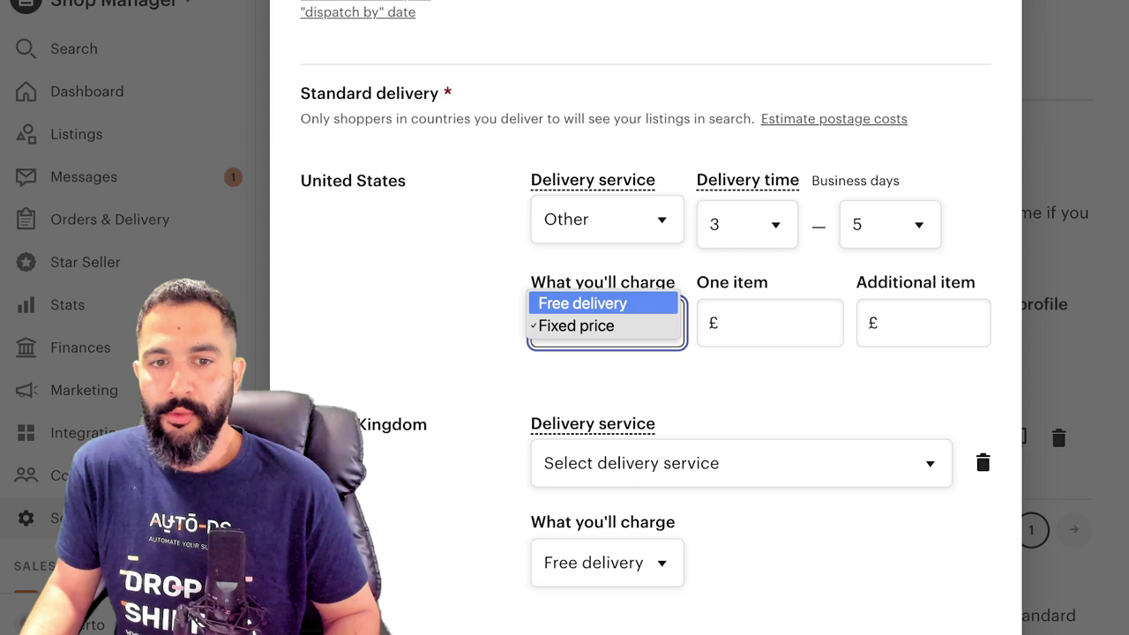
key(Return)
Step: Set the United Kingdom delivery service to Other with a delivery time of 3 to 5 business days
scroll(644, 353, down, 3)
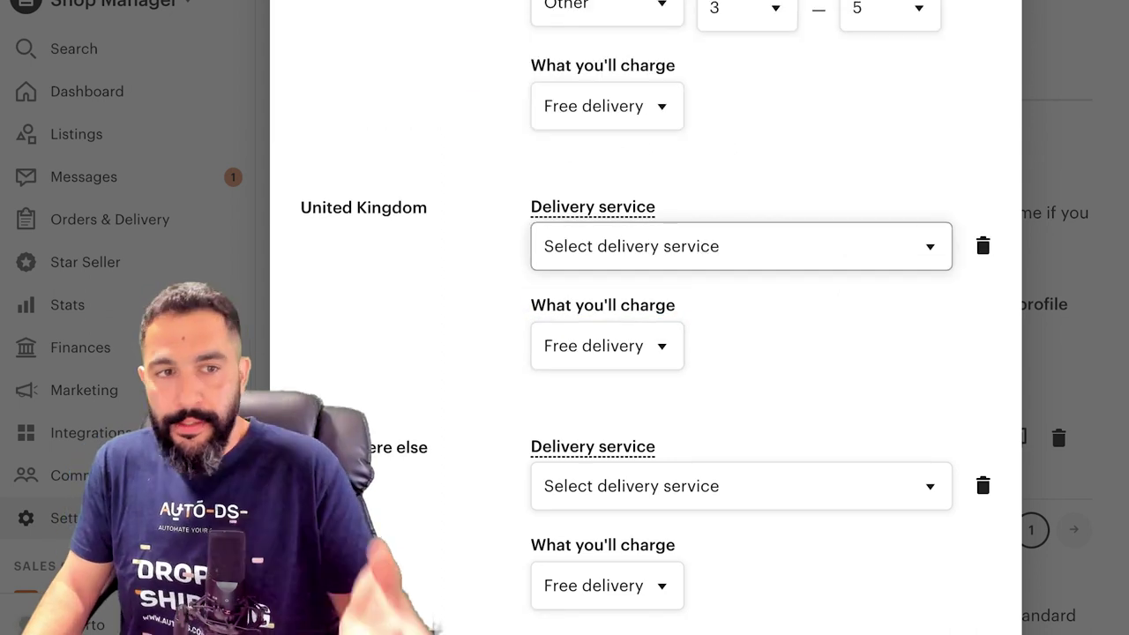
click(740, 246)
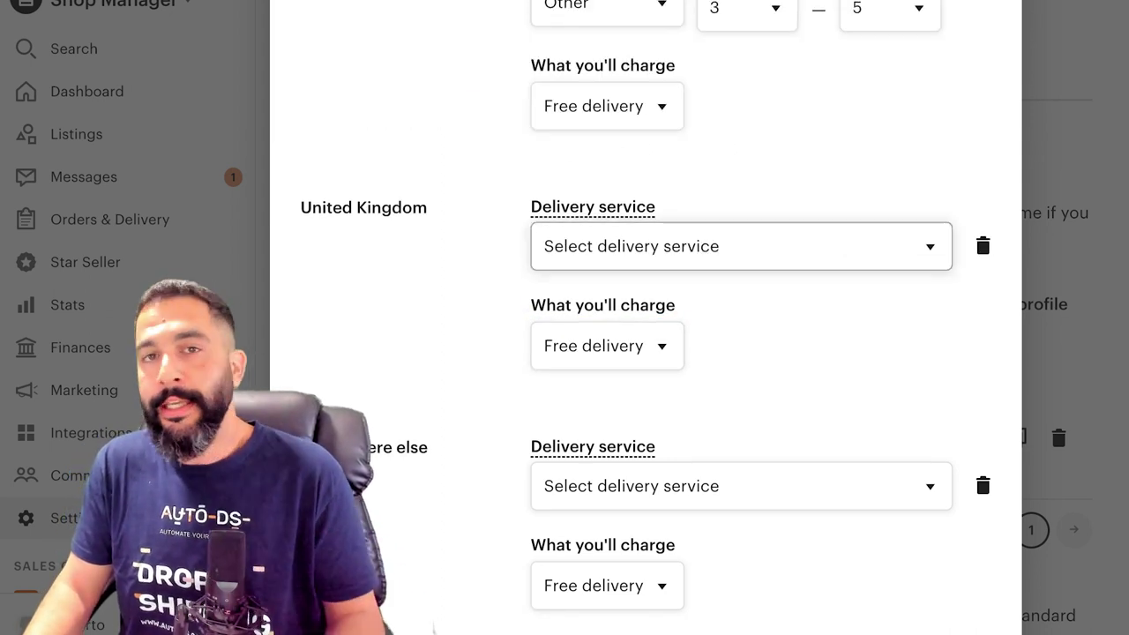
mouse_move(593, 206)
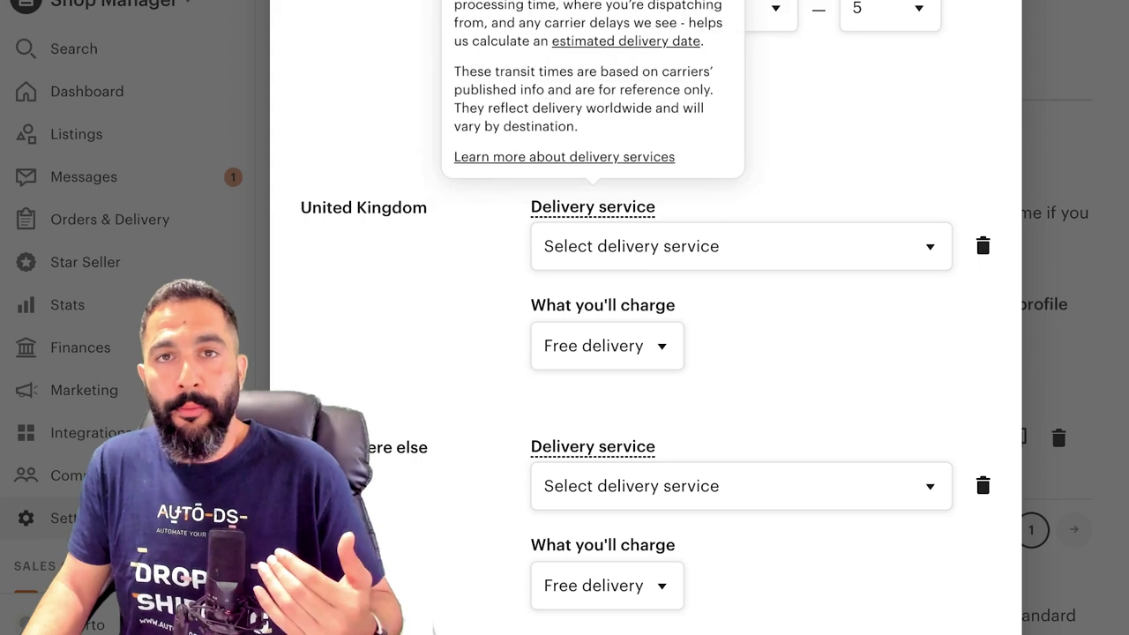
click(741, 246)
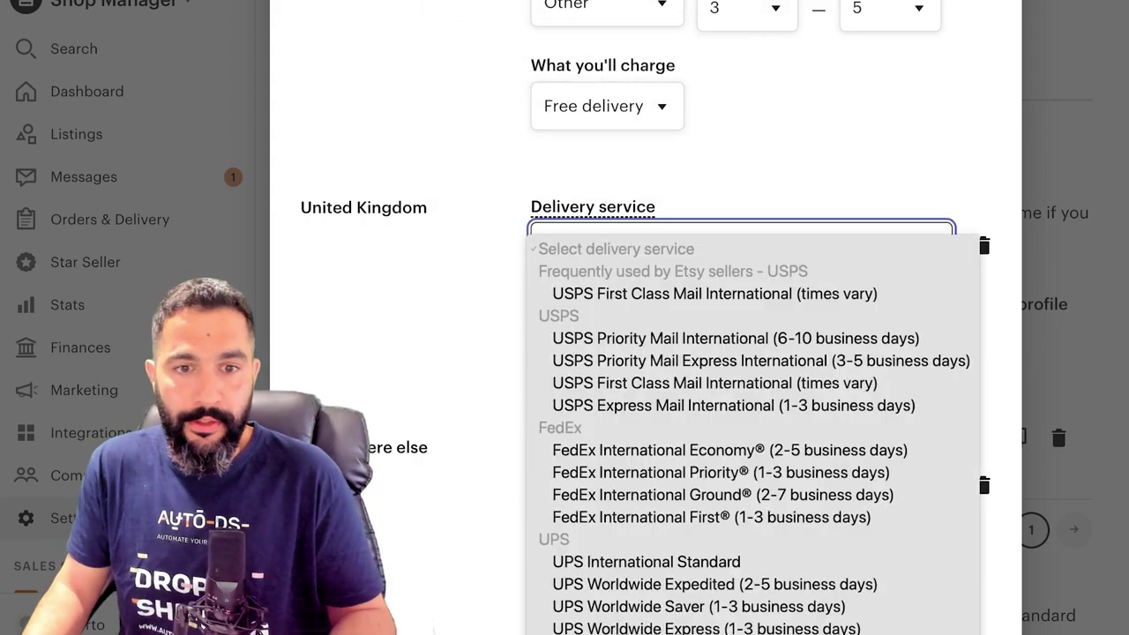
scroll(753, 294, down, 4)
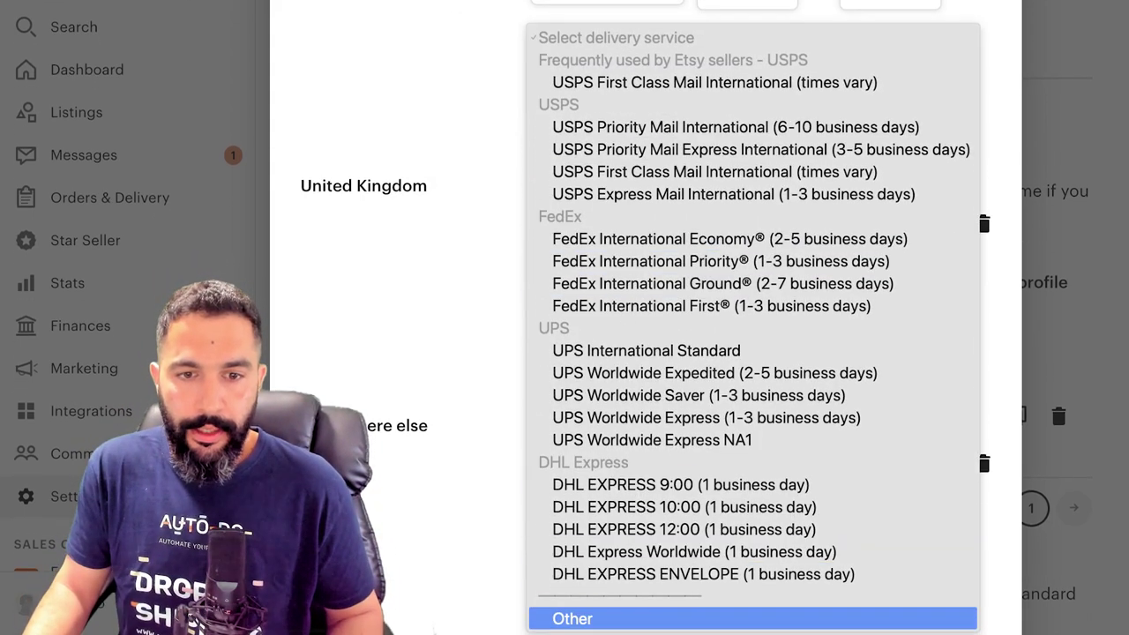
click(573, 618)
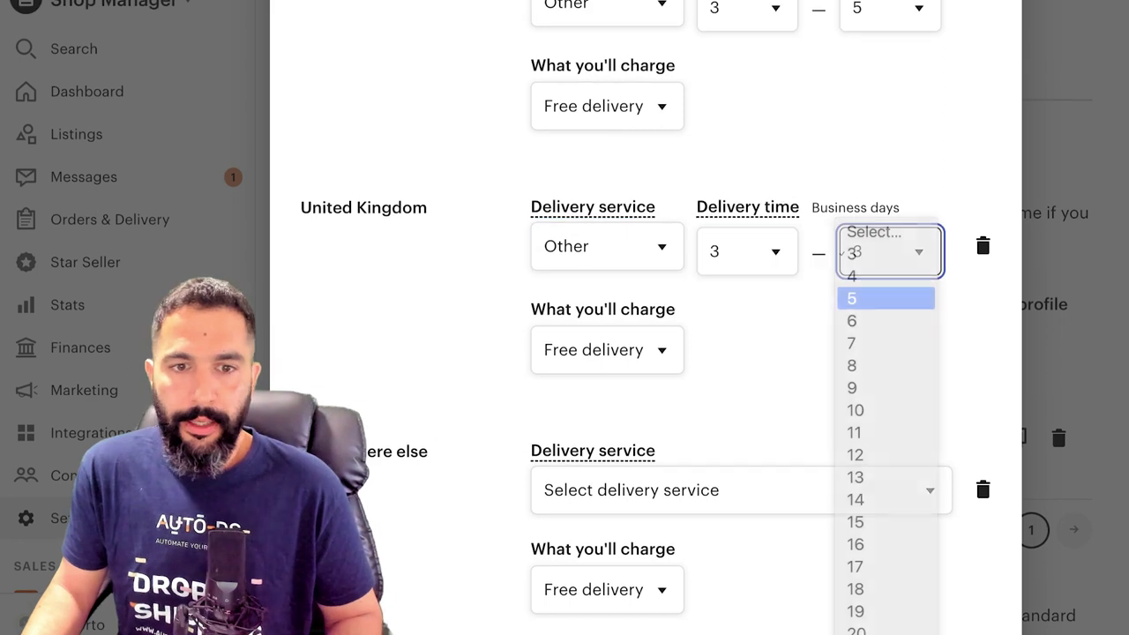
key(Return)
Step: Choose Free delivery as the charge for the United Kingdom
key(Tab)
key(space)
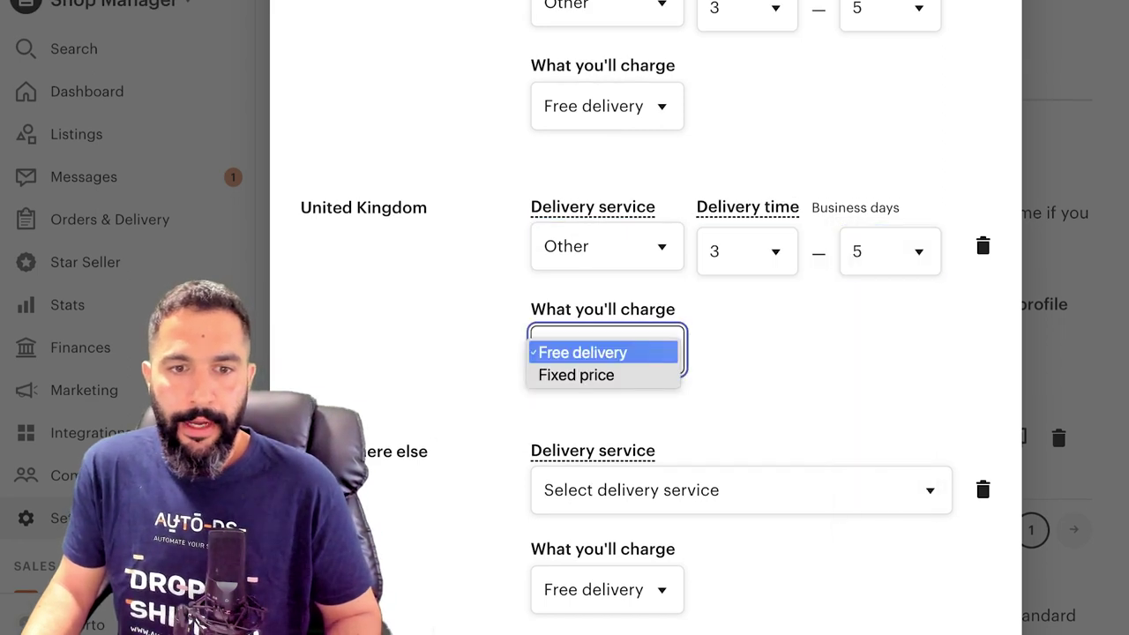
key(Down)
key(Up)
key(Return)
Step: Set the delivery service for everywhere else to Other with a minimum delivery time of 10 business days
scroll(644, 352, down, 3)
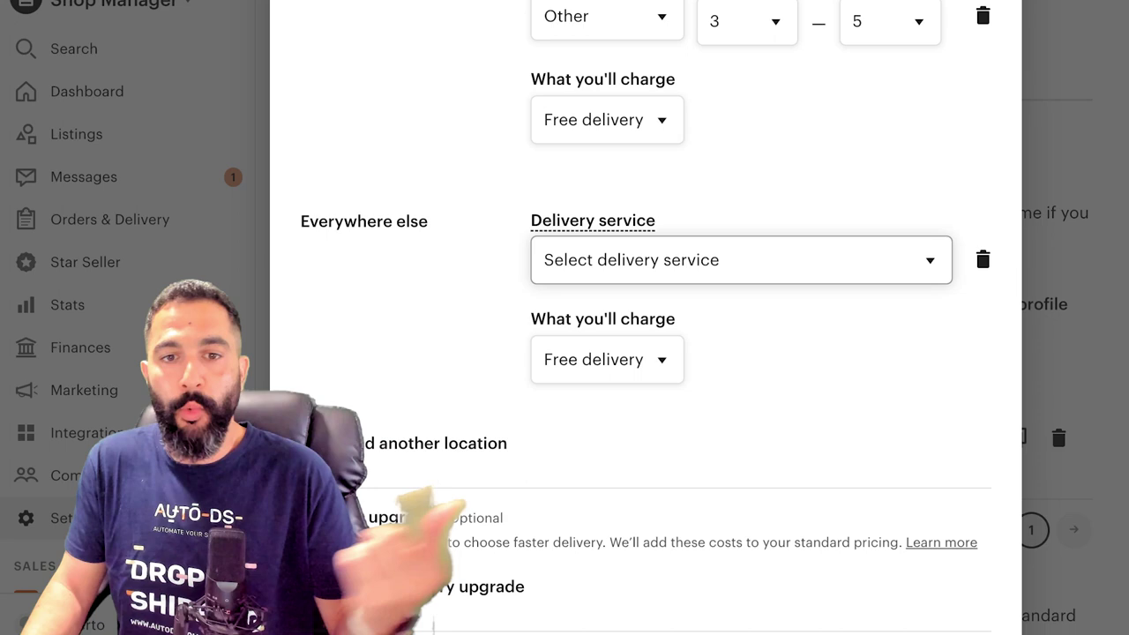
click(741, 260)
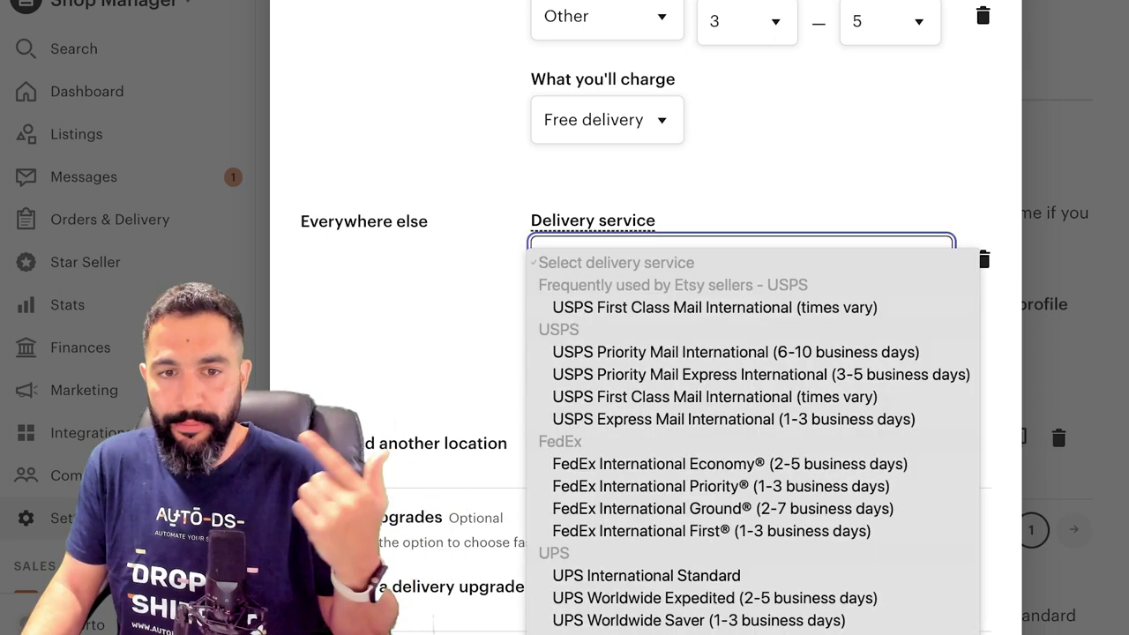
scroll(750, 441, down, 5)
click(752, 618)
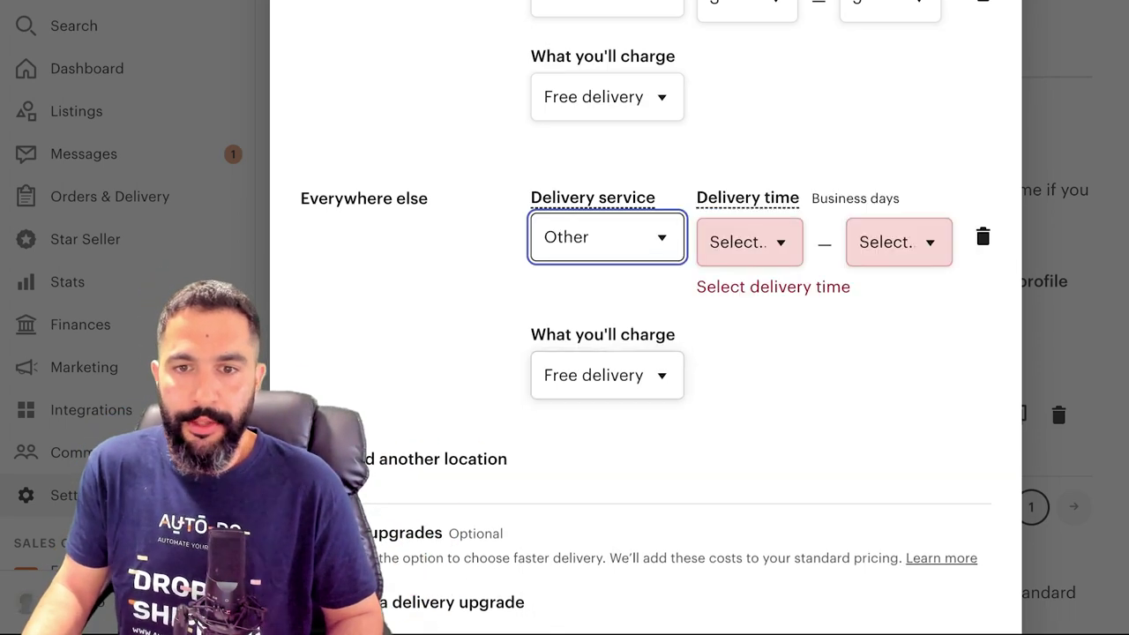
key(Tab)
key(space)
key(Down)
key(Down)
key(Down)
key(Down)
key(Down)
key(Down)
key(Down)
key(Down)
key(Down)
key(Down)
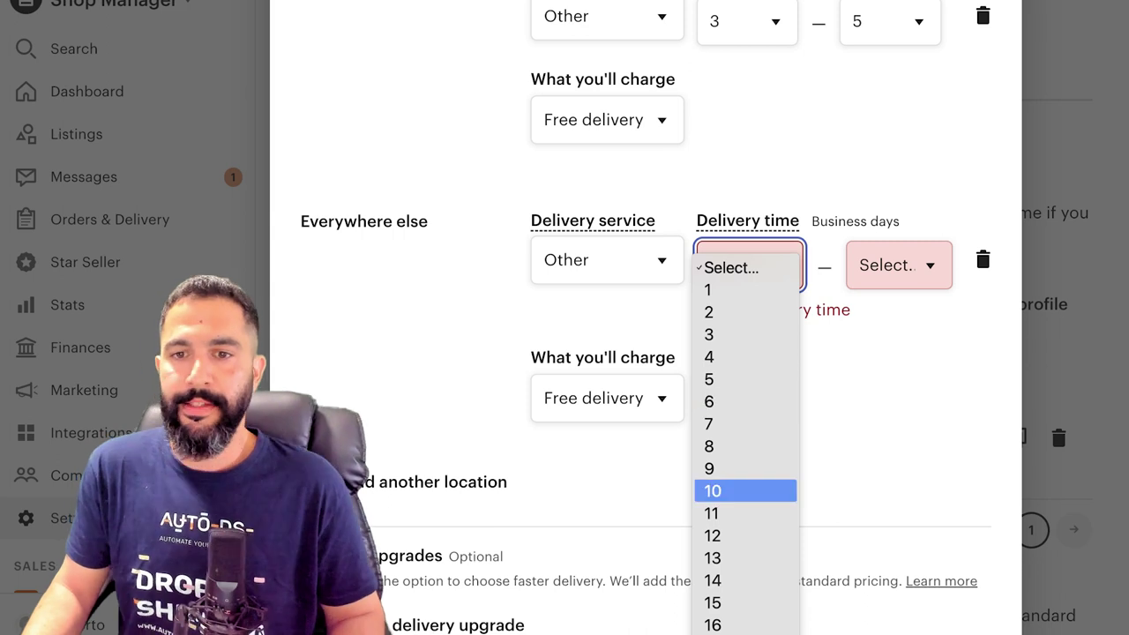
key(Return)
Step: Set the maximum delivery time for everywhere else to 30 business days
key(Tab)
key(space)
key(Down)
key(Down)
key(Down)
key(Down)
key(Down)
key(Down)
key(Down)
key(Down)
key(Down)
key(Down)
key(Down)
key(Down)
key(Down)
key(Down)
key(Down)
key(Down)
key(Down)
key(Down)
key(Down)
key(Down)
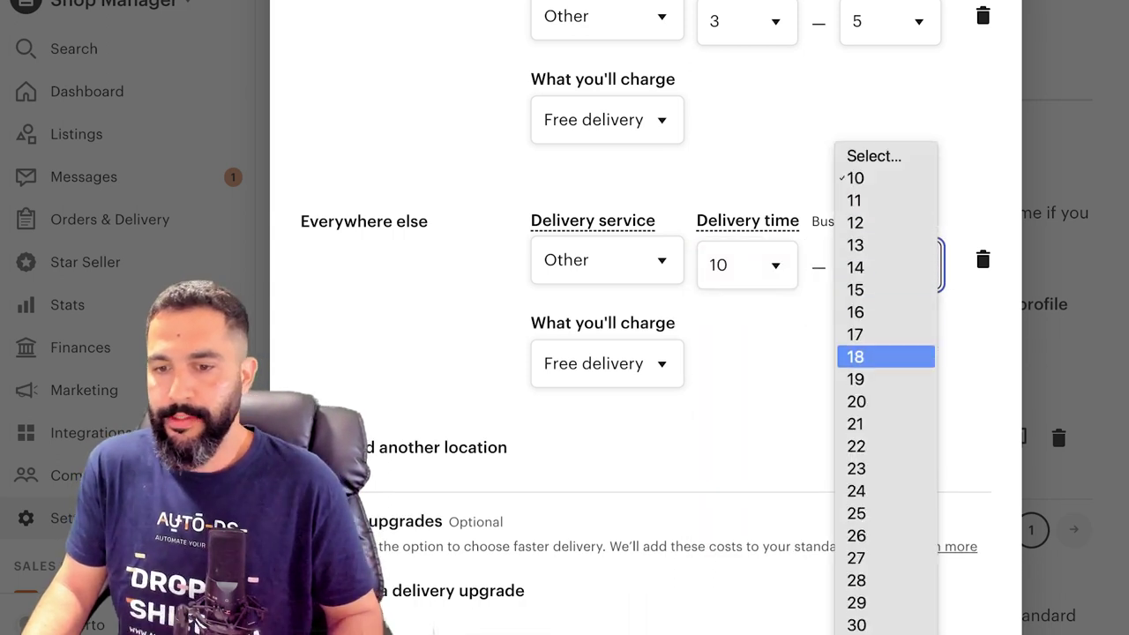
key(Return)
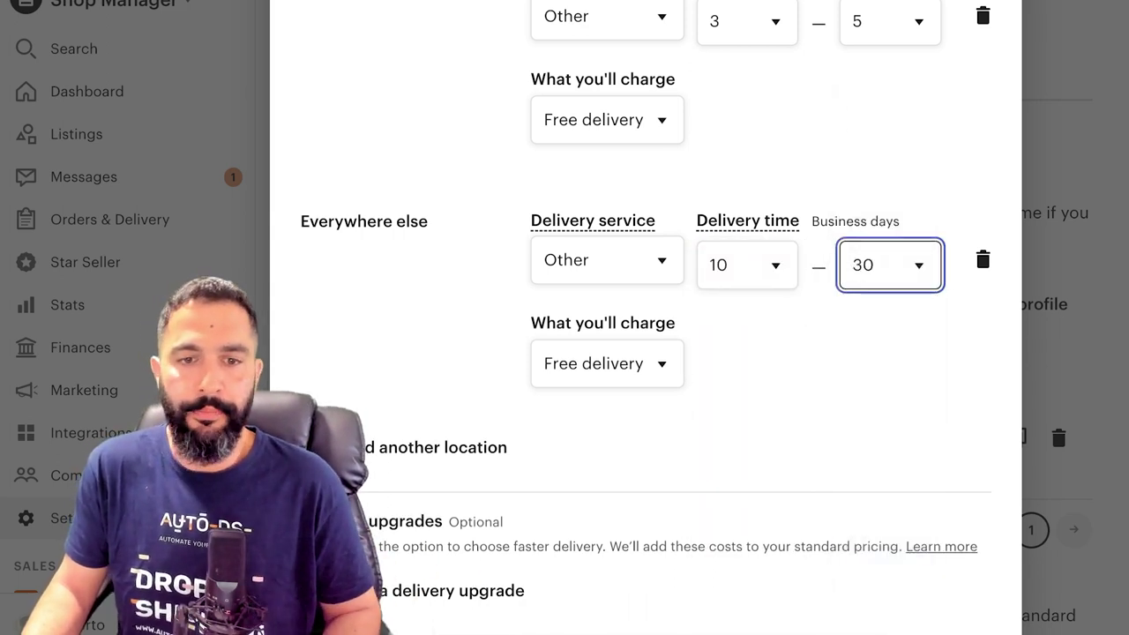
Step: Change the delivery charge type for everywhere else to Fixed price
key(Tab)
key(space)
key(Down)
key(Return)
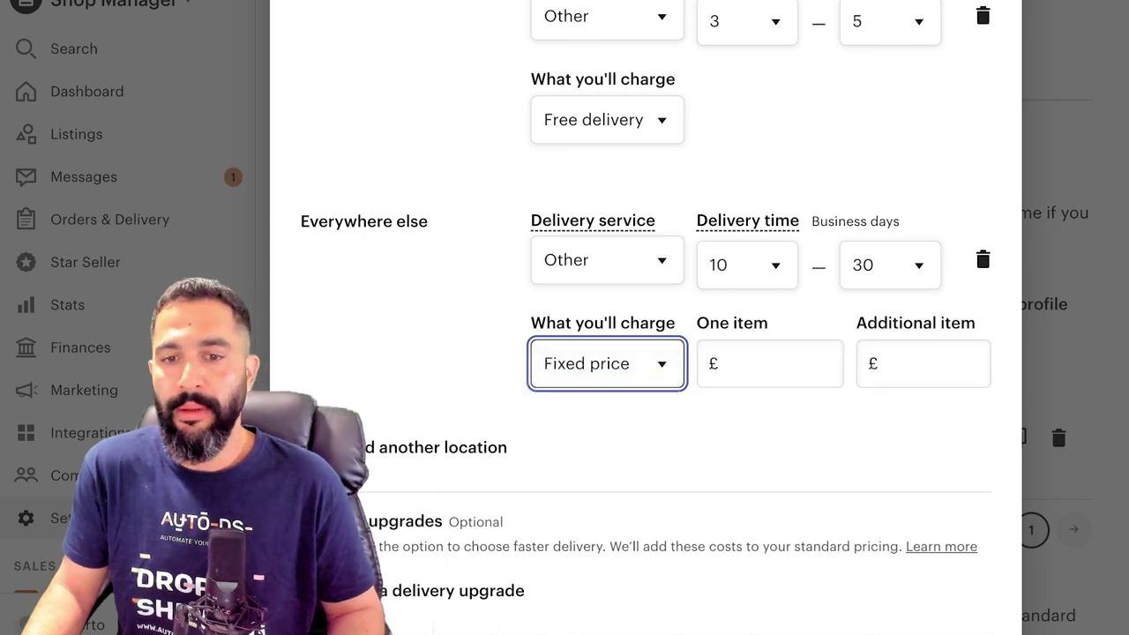
Step: Choose Free delivery as the charge for everywhere else
key(Tab)
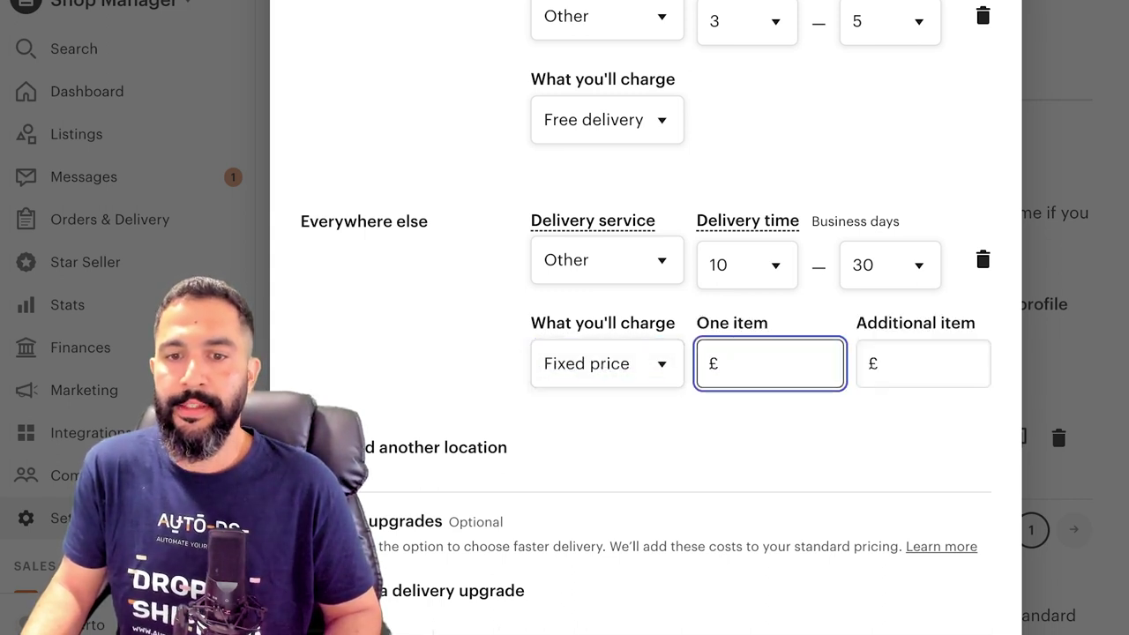
key(shift+Tab)
key(space)
key(Up)
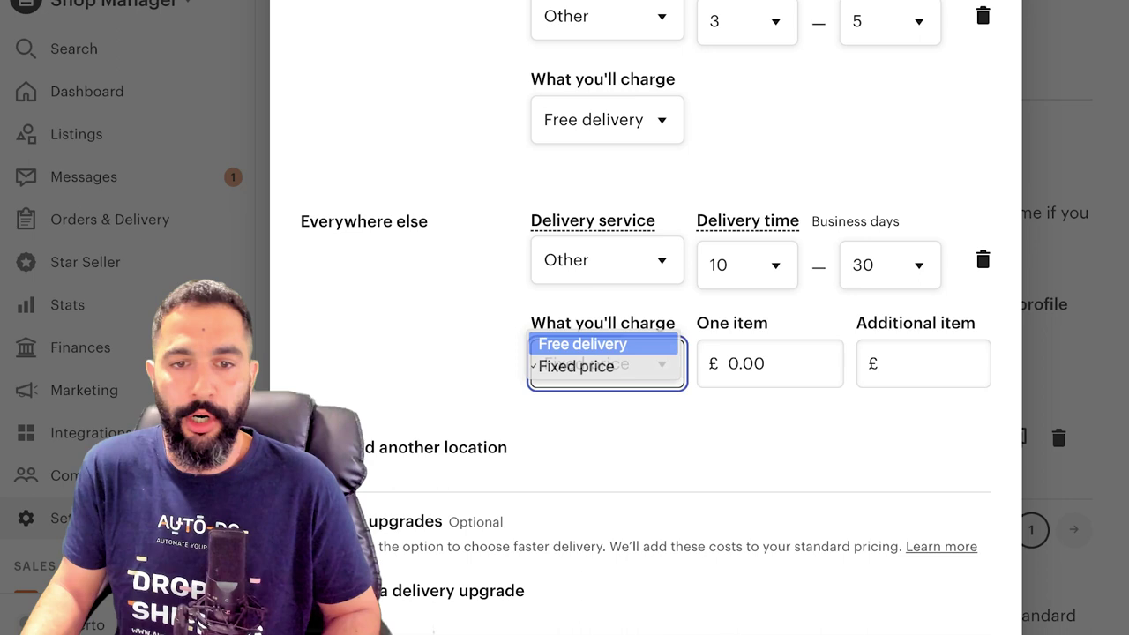
key(Return)
scroll(644, 353, down, 2)
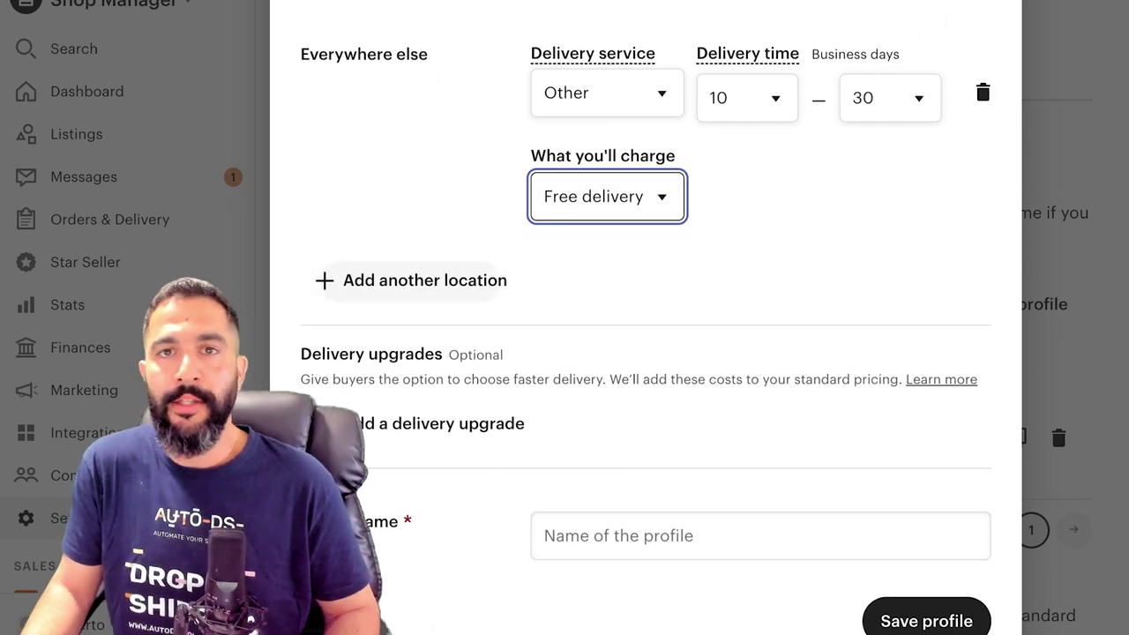
scroll(644, 352, up, 1)
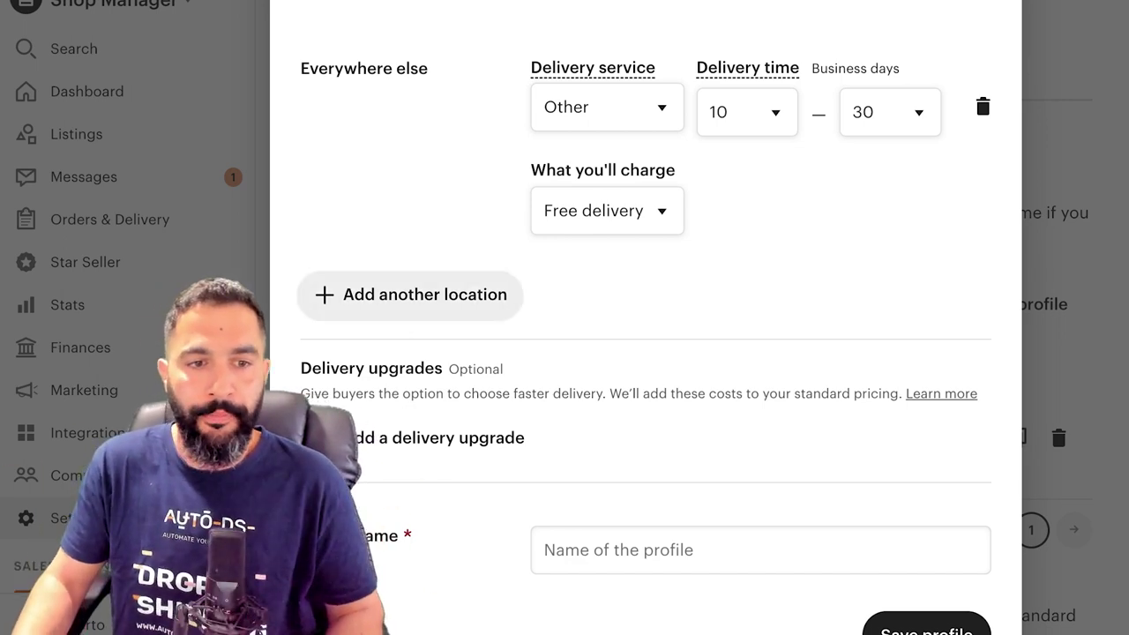
Step: Name the delivery profile "US & Worldwide" and save it
scroll(644, 353, down, 1)
click(617, 479)
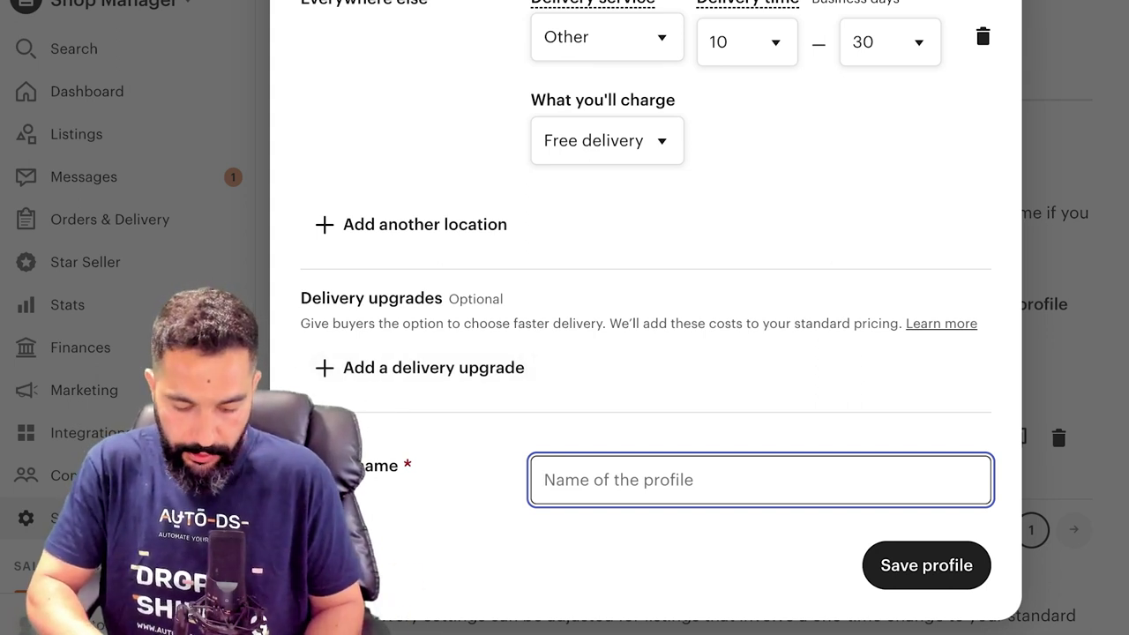
text(US &)
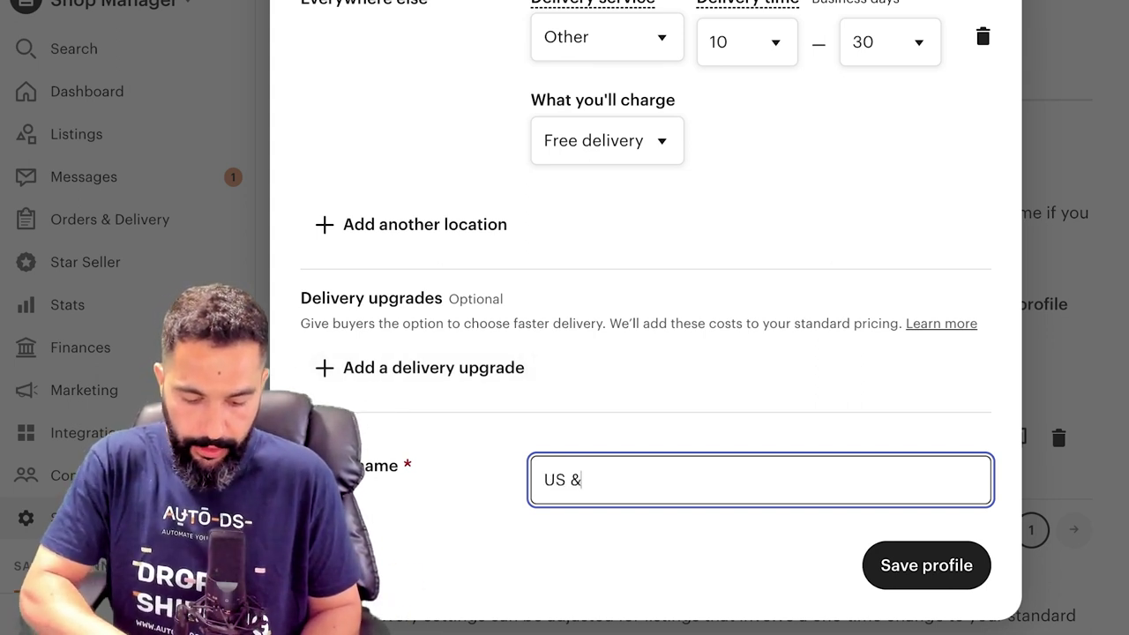
text( Worldwide)
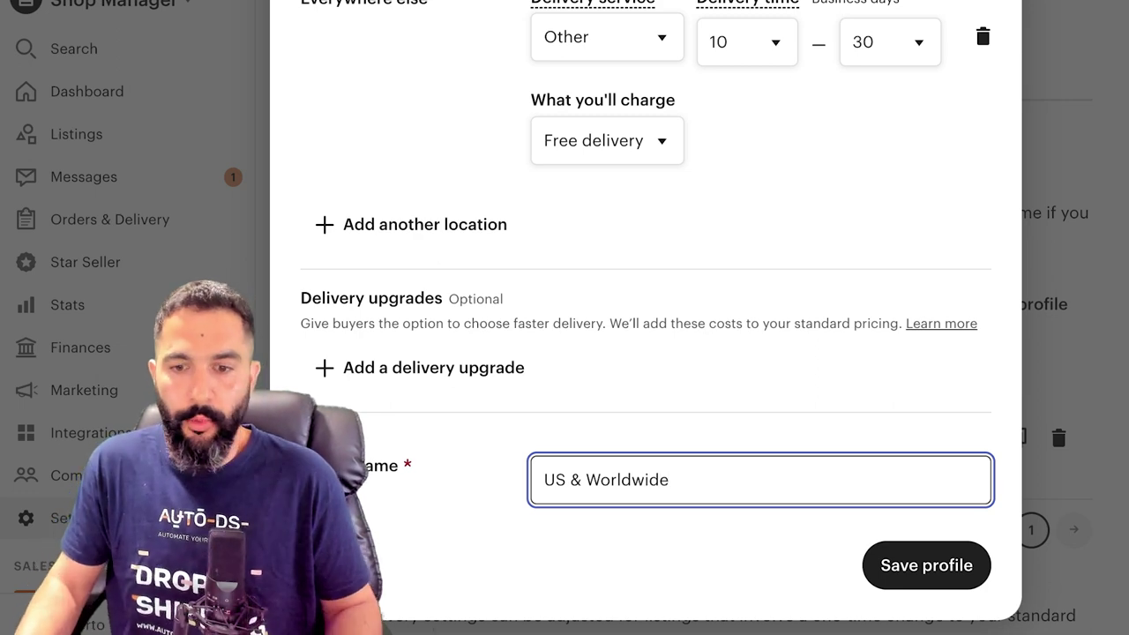
key(Return)
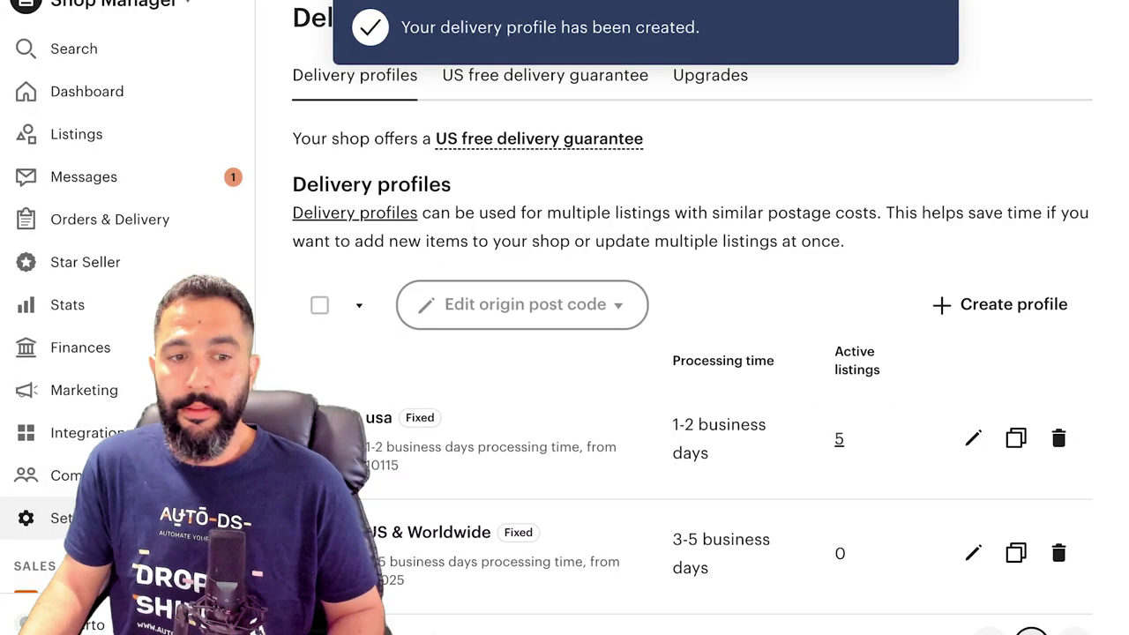
Step: Review the processing times and active listings of the usa and US & Worldwide delivery profiles, and the custom delivery settings
scroll(692, 397, down, 1)
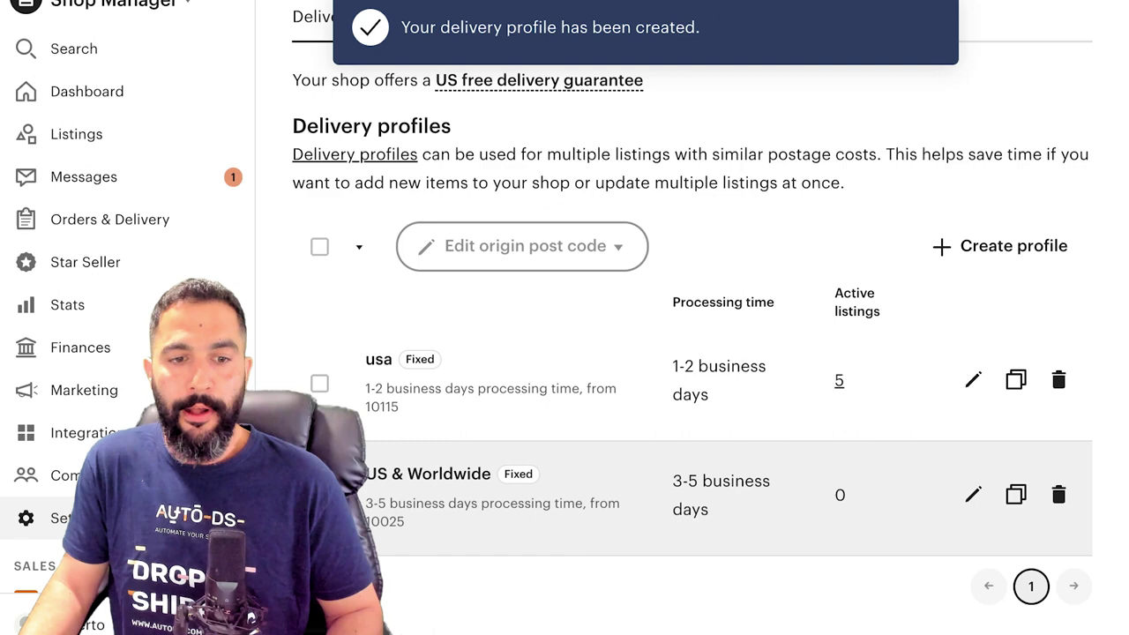
scroll(670, 397, down, 3)
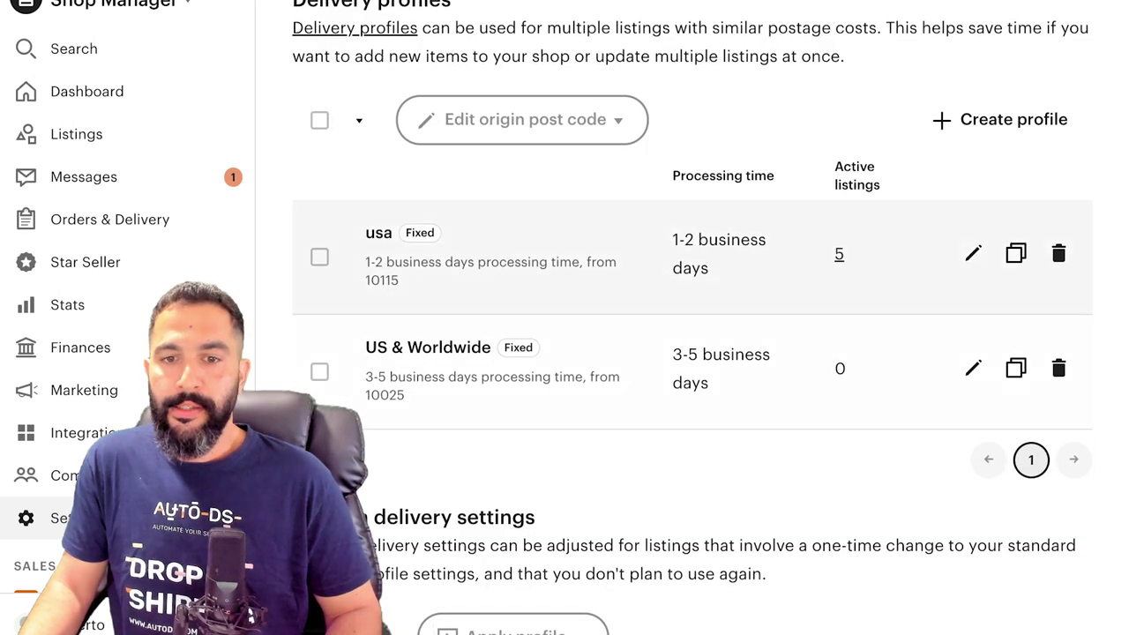
drag(673, 355, 709, 383)
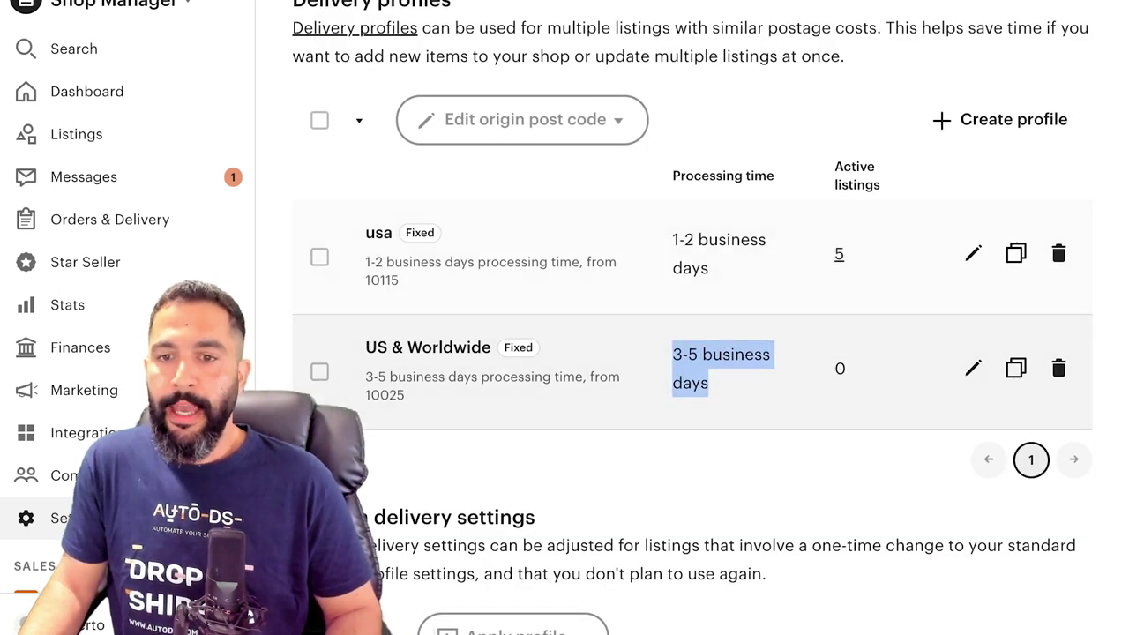
double_click(840, 369)
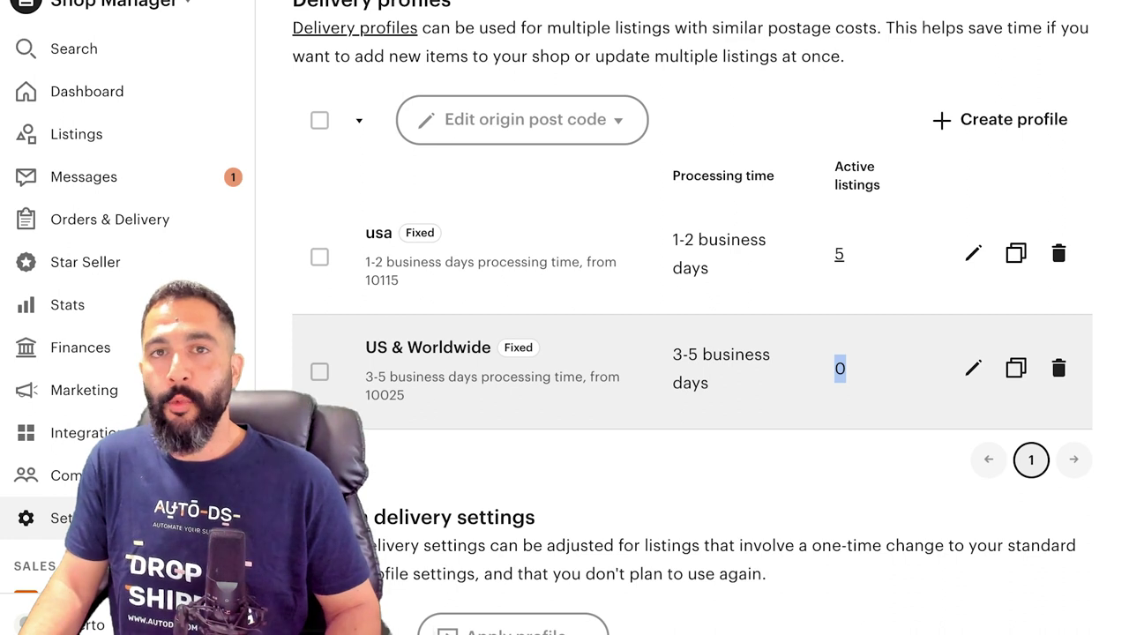
drag(847, 254, 833, 254)
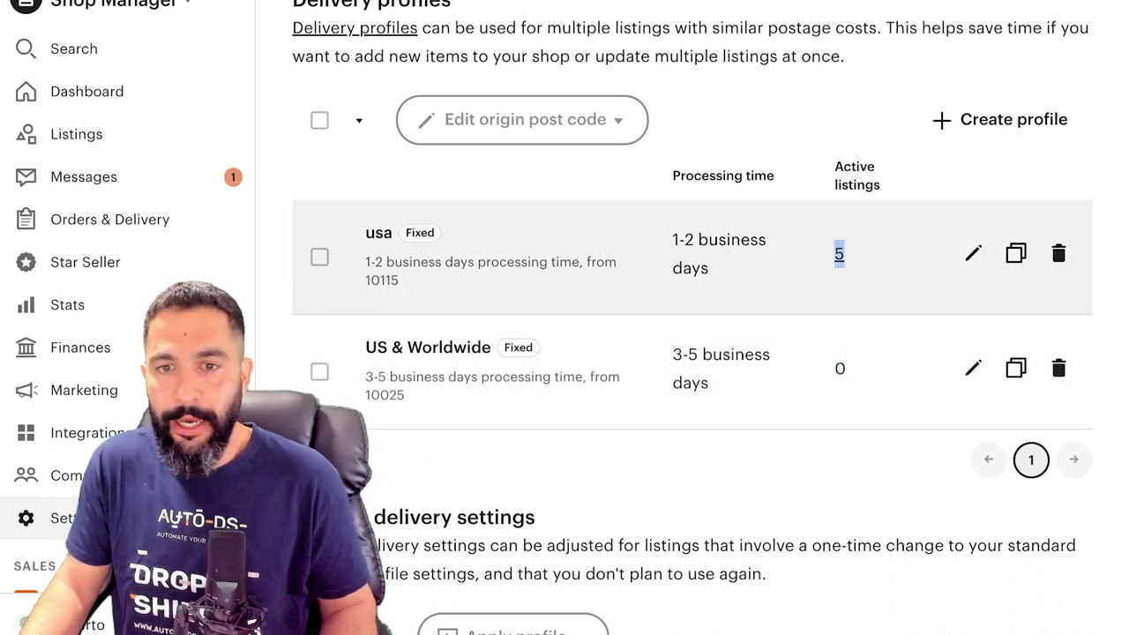
drag(440, 233, 365, 233)
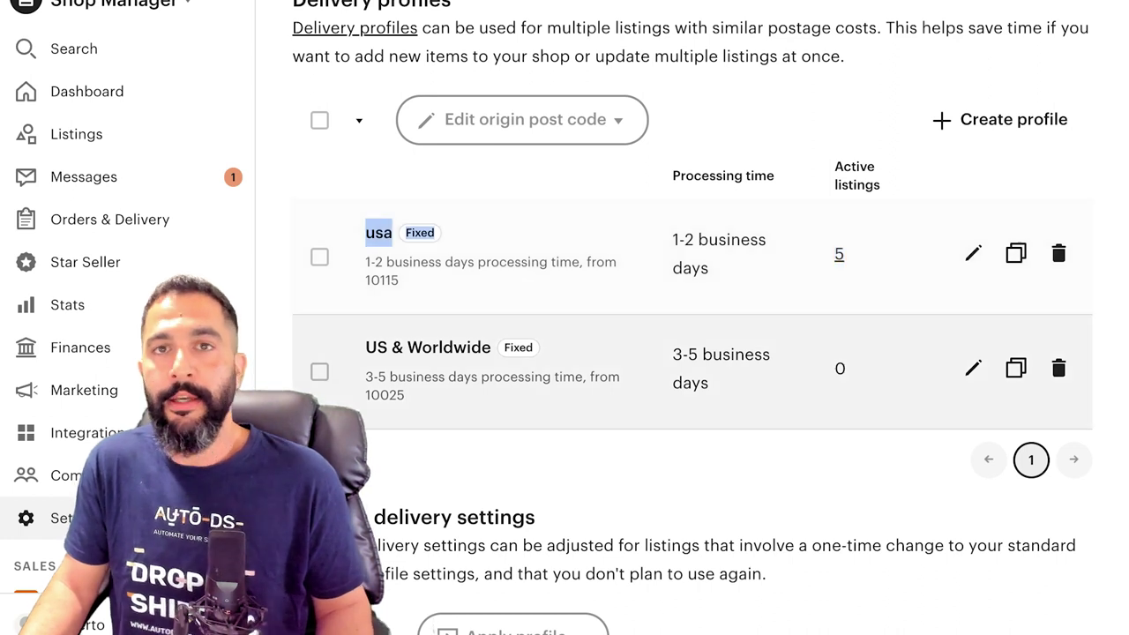
drag(365, 348, 491, 347)
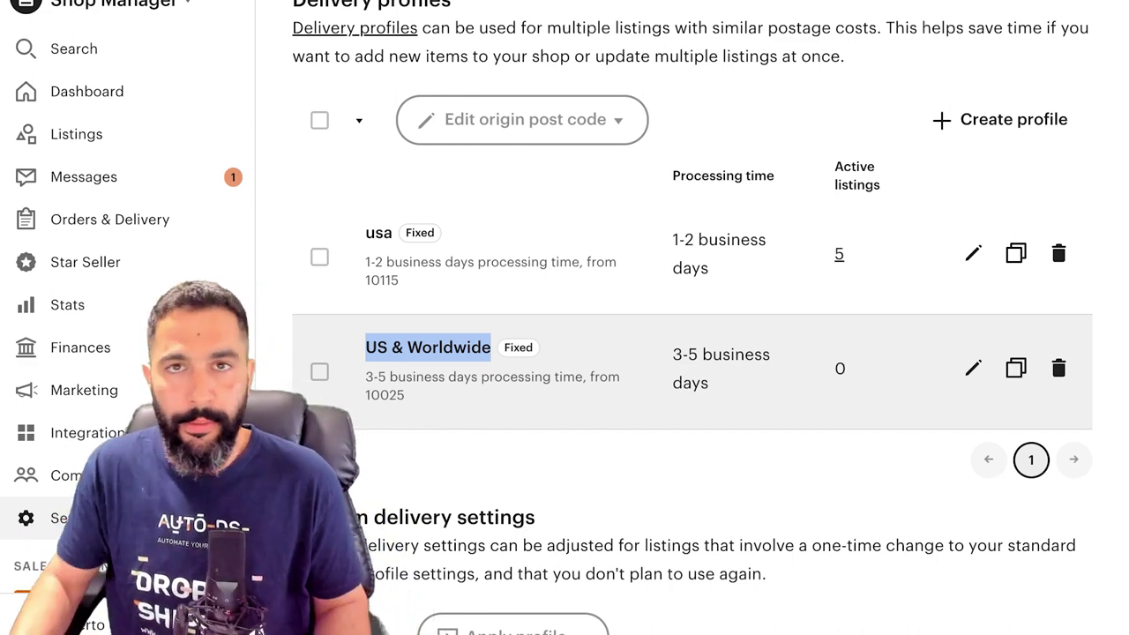
scroll(693, 352, down, 2)
scroll(692, 353, down, 1)
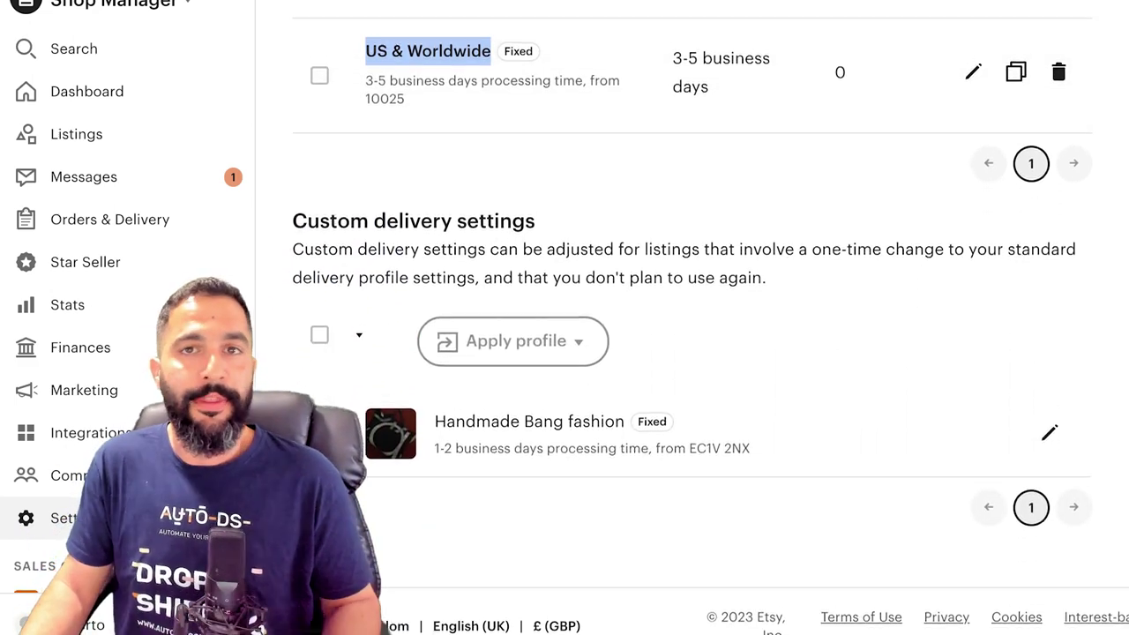
scroll(692, 353, up, 5)
scroll(692, 353, down, 1)
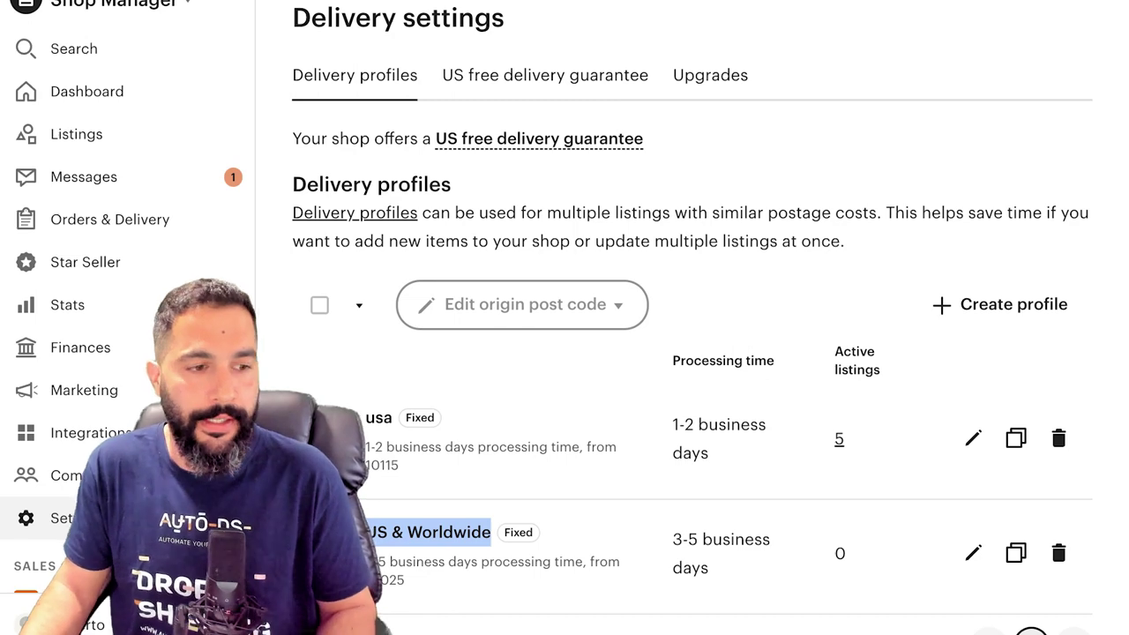
Step: Open the shop's policy settings and start creating a returns and exchanges policy
click(66, 518)
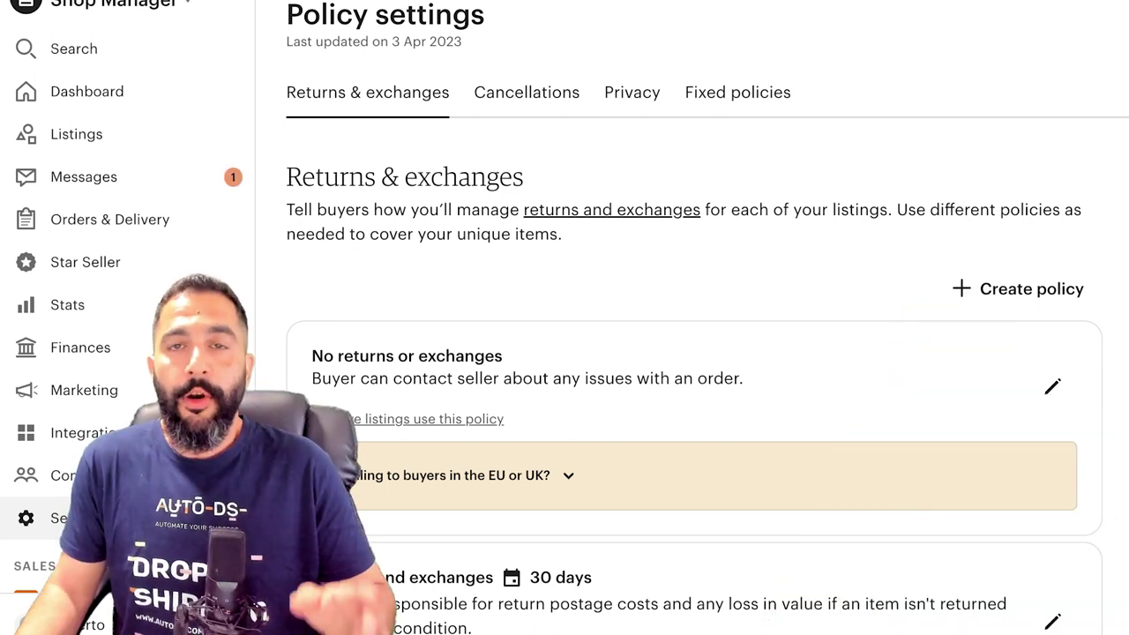
click(1017, 288)
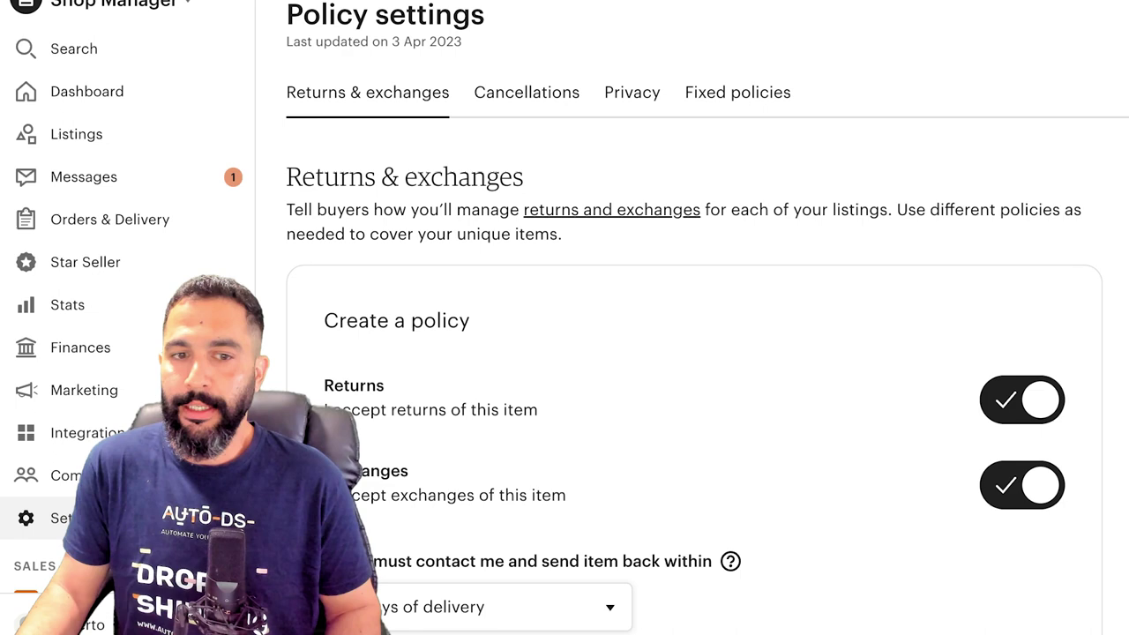
scroll(694, 353, down, 3)
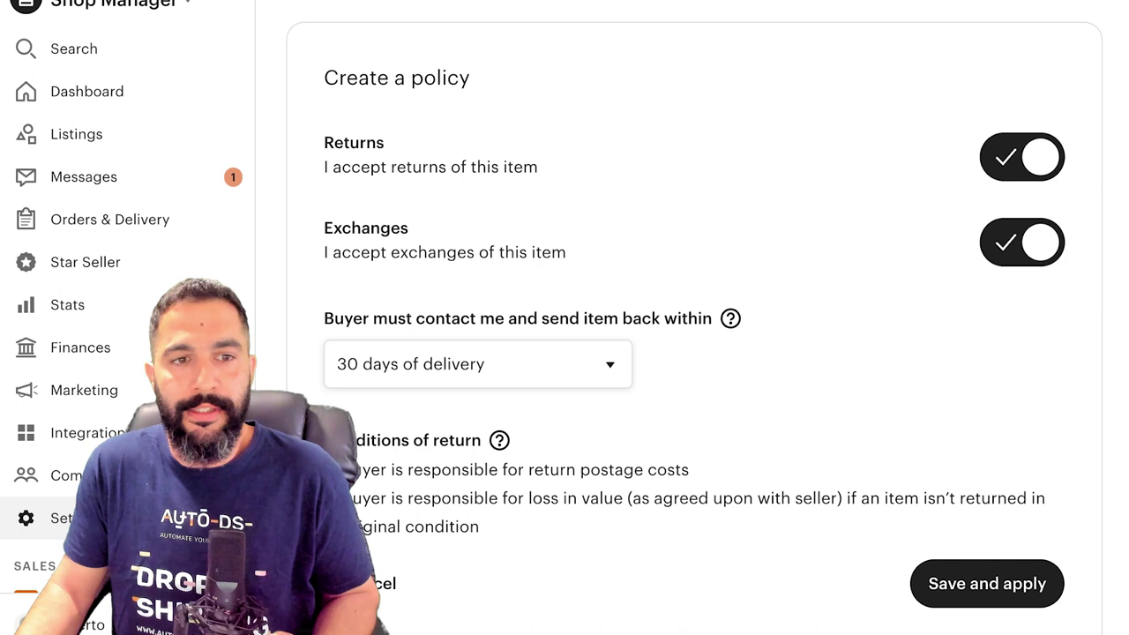
scroll(694, 317, down, 2)
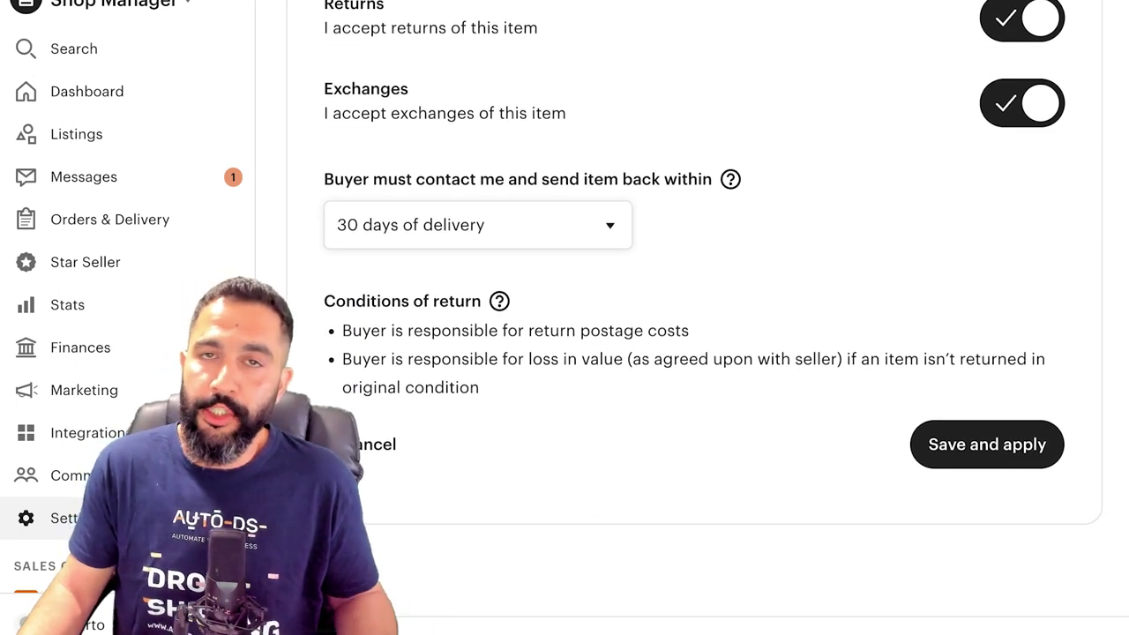
scroll(705, 318, up, 1)
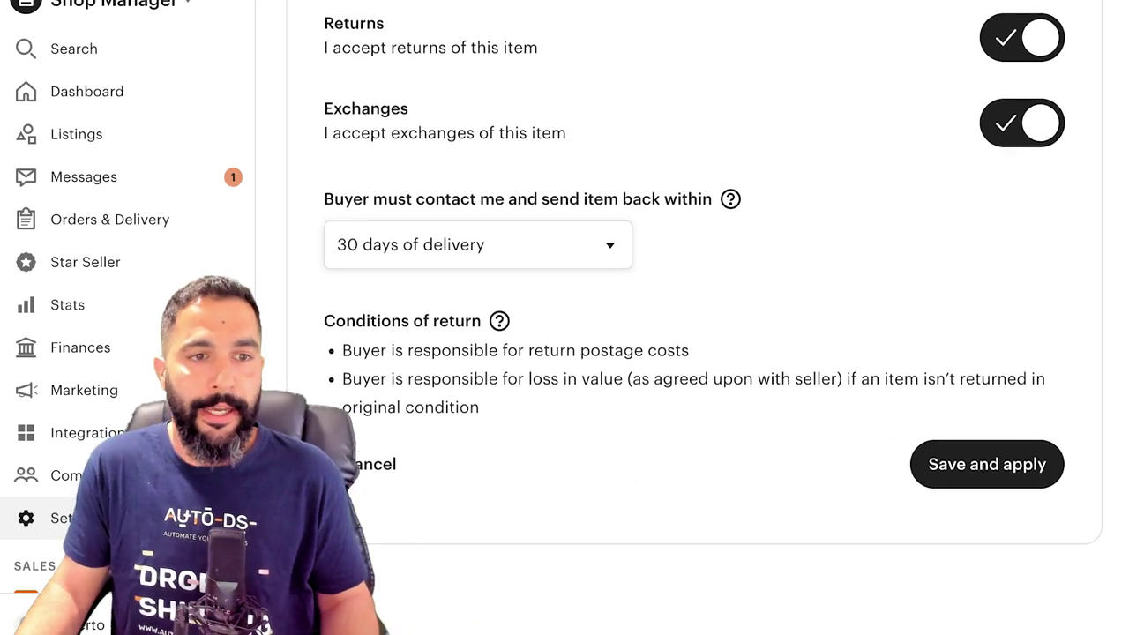
scroll(693, 317, down, 1)
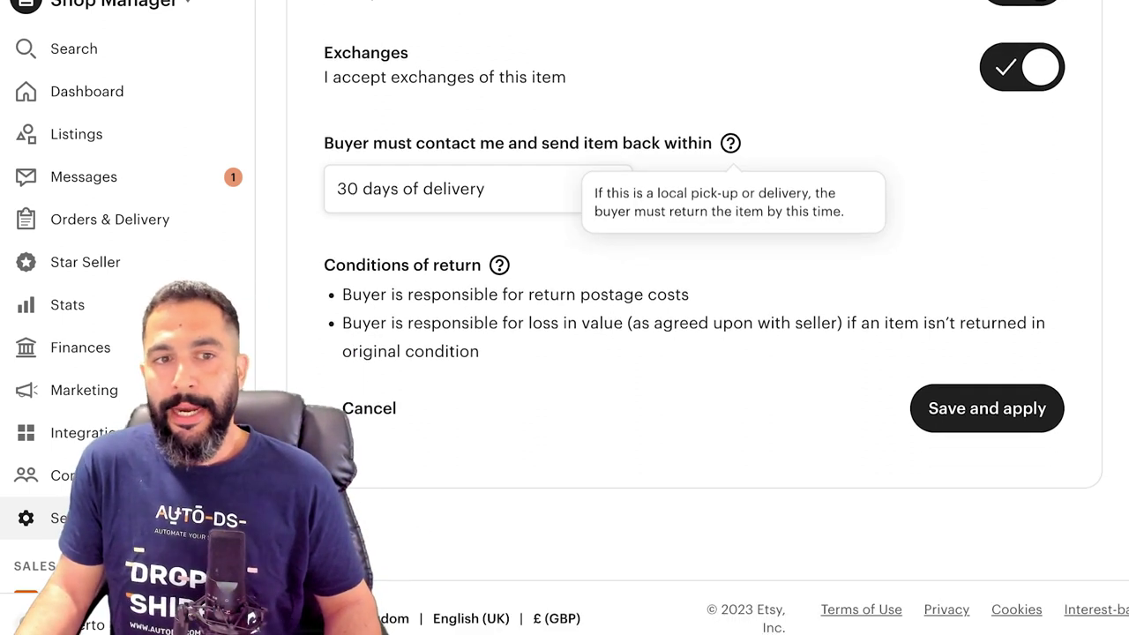
Step: Examine the available time limits for buyers to contact the seller and send an item back
click(477, 189)
key(Down)
key(Down)
key(Down)
key(Down)
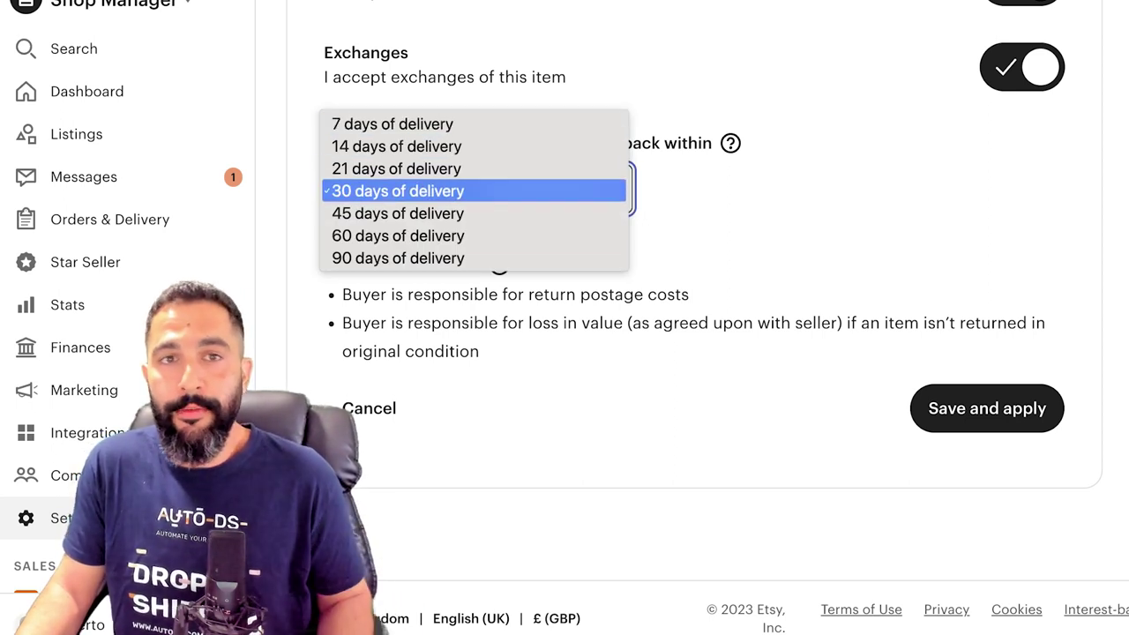
key(Down)
key(Down)
key(Down)
key(Up)
key(Escape)
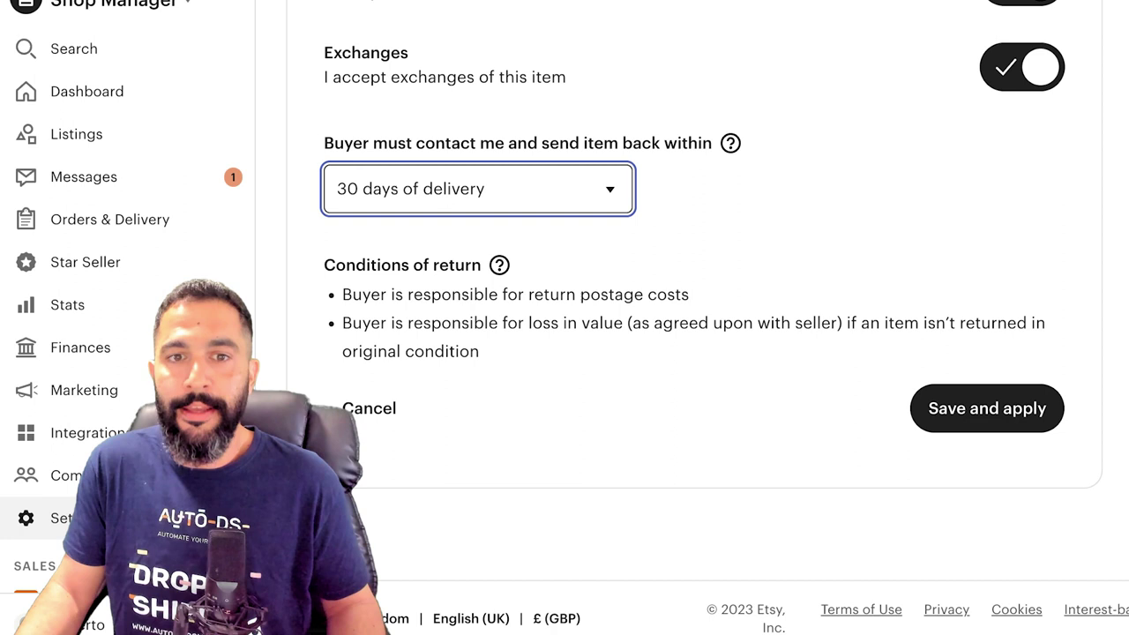
click(477, 188)
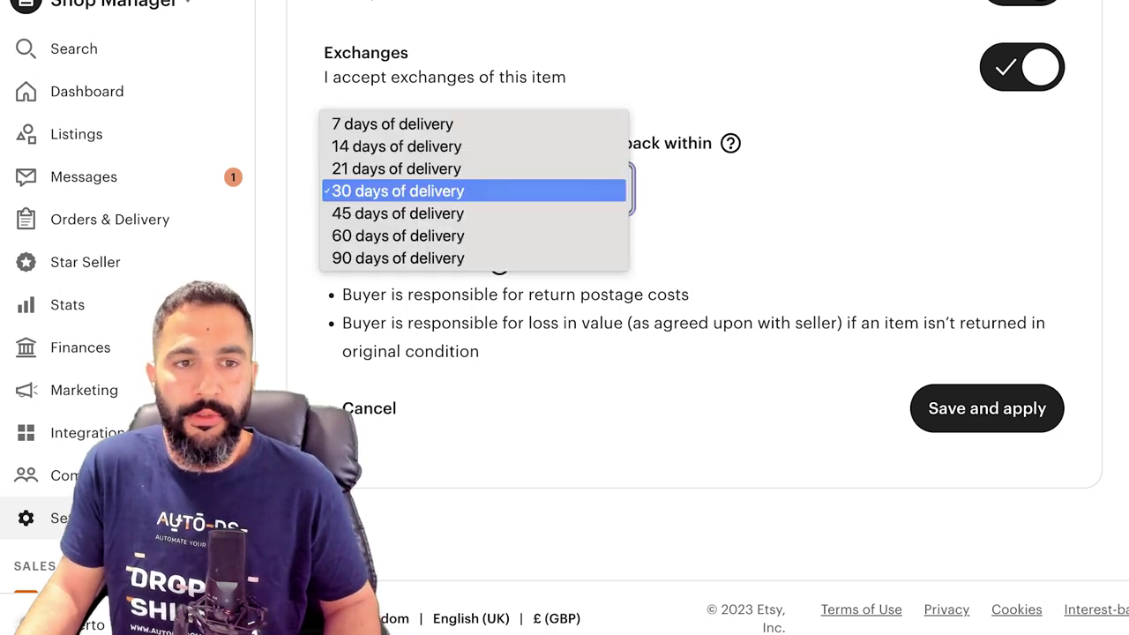
click(477, 189)
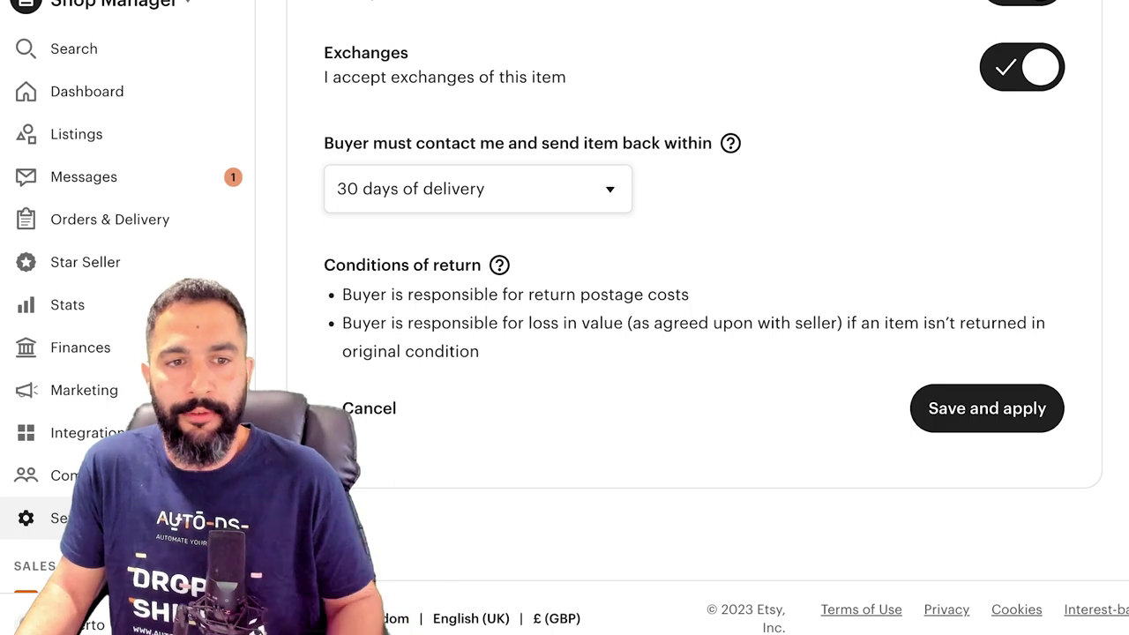
Step: Try to save and apply a policy accepting returns and exchanges within 30 days of delivery
scroll(694, 318, up, 2)
scroll(499, 278, down, 2)
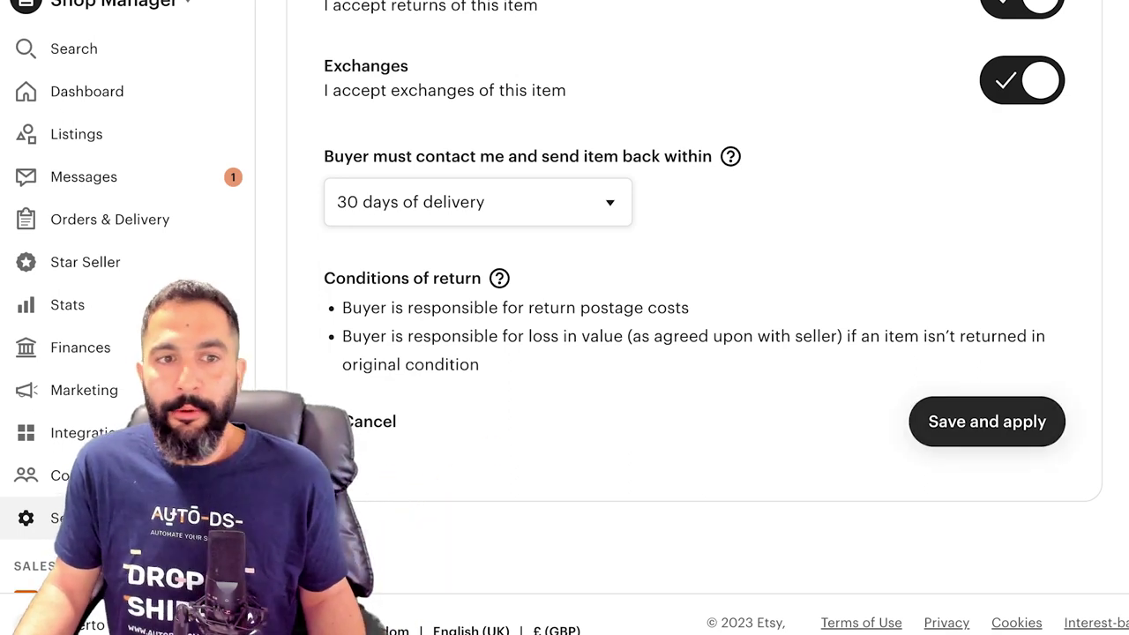
click(987, 421)
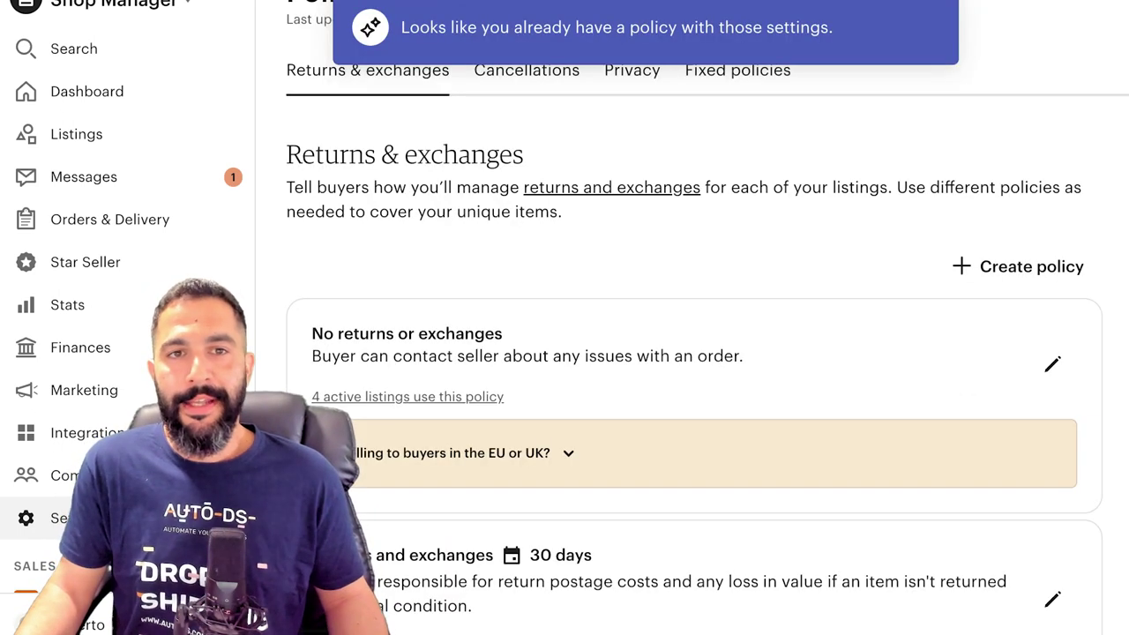
Step: Create and save a policy accepting returns and exchanges within 60 days of delivery
scroll(694, 317, down, 3)
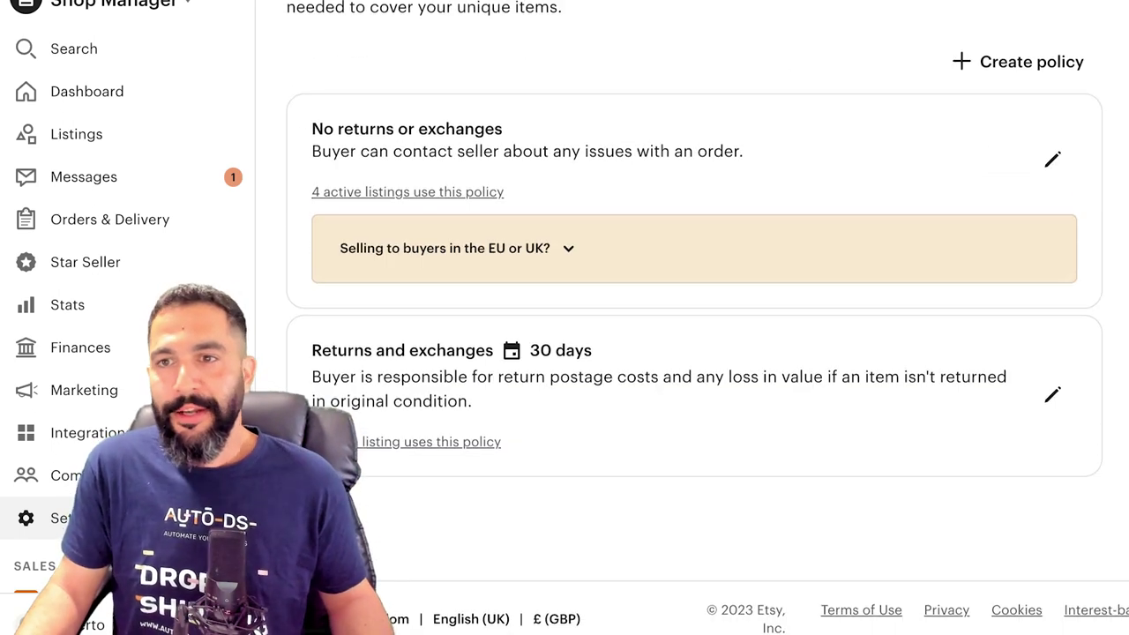
scroll(694, 317, up, 2)
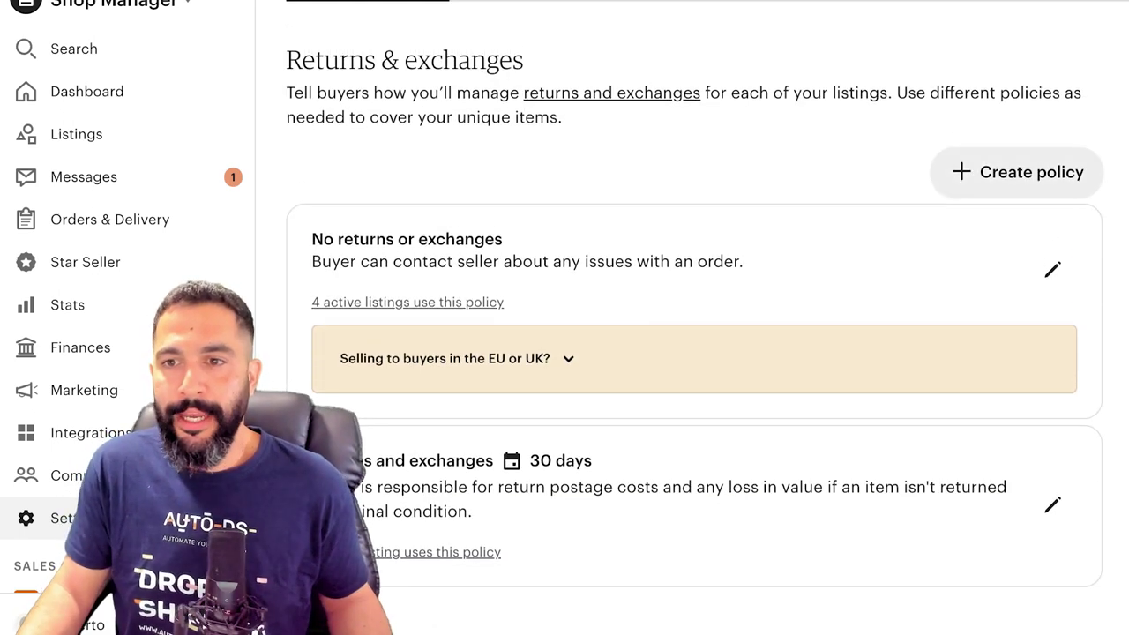
click(1018, 172)
scroll(476, 353, down, 3)
click(477, 331)
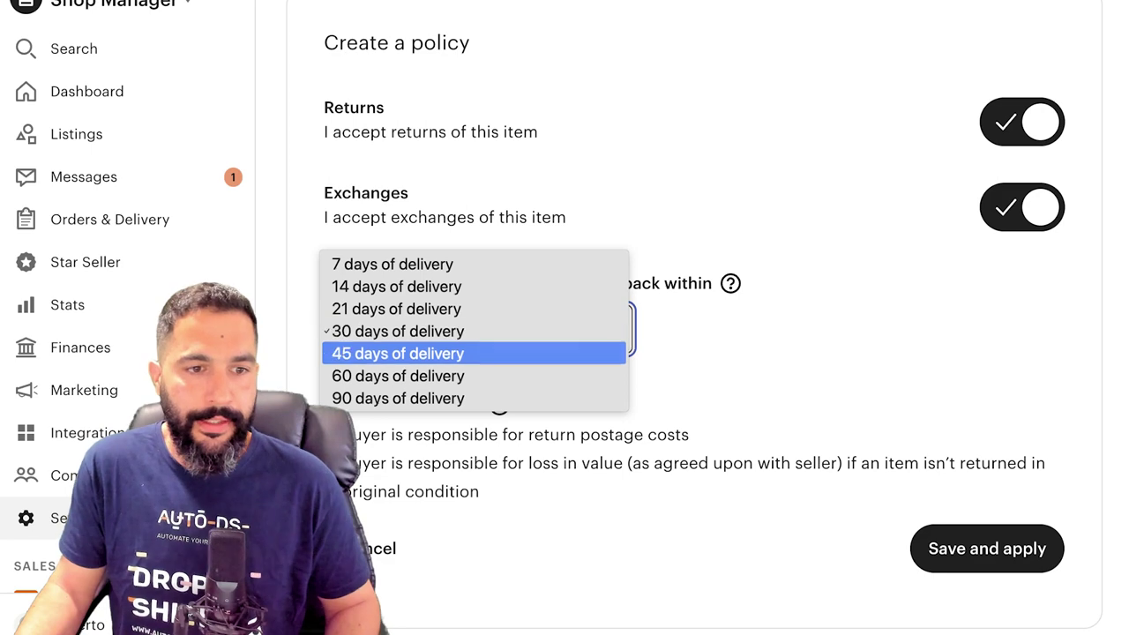
click(476, 375)
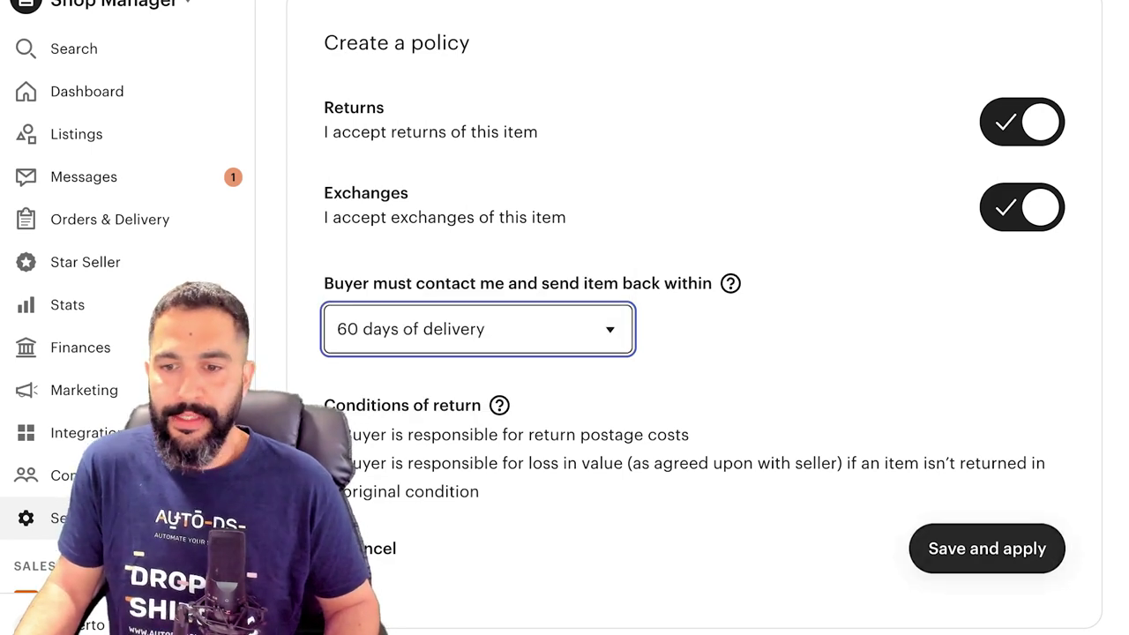
click(987, 549)
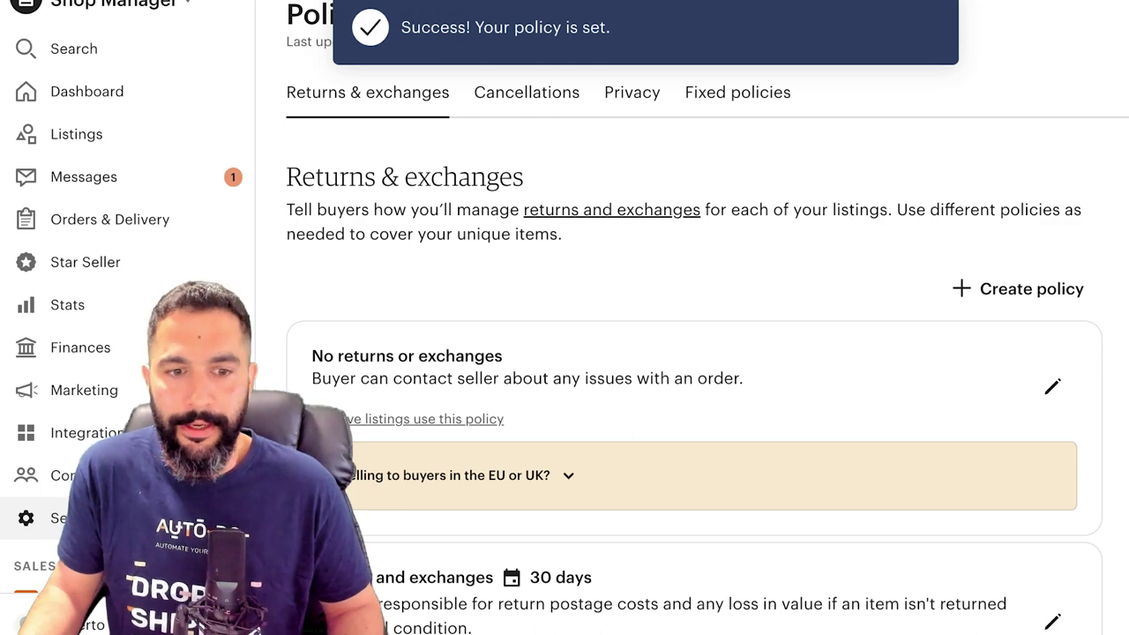
Step: Review the 30-day and 60-day returns and exchanges policies, including their conditions and which listings use them
scroll(695, 353, down, 4)
scroll(694, 318, down, 1)
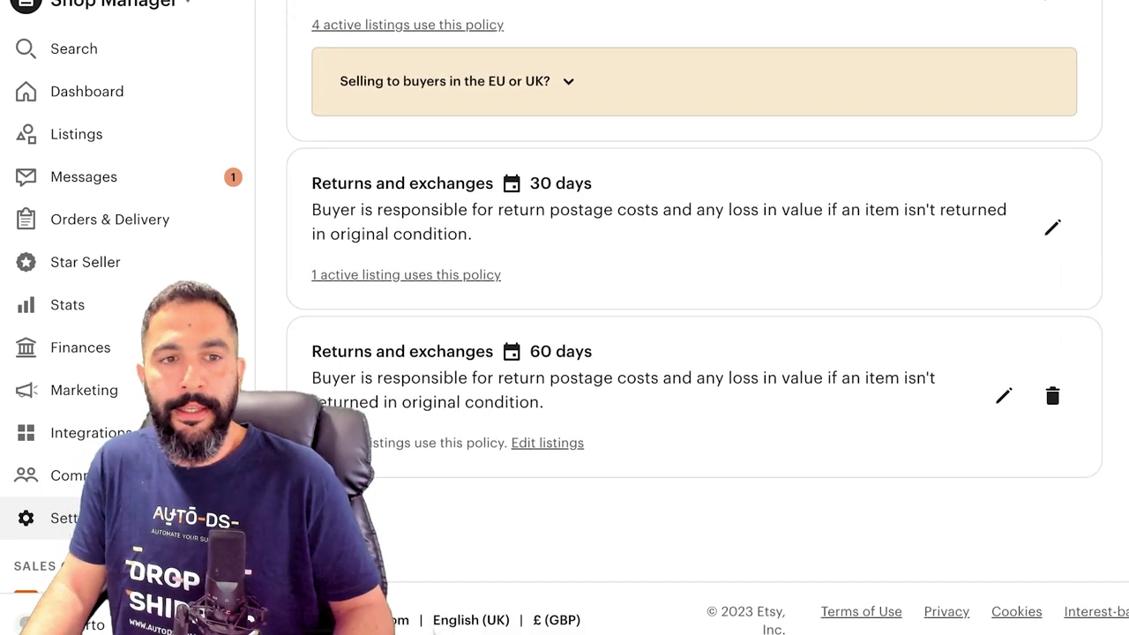
scroll(694, 317, up, 1)
drag(321, 230, 592, 229)
click(592, 230)
scroll(694, 317, down, 1)
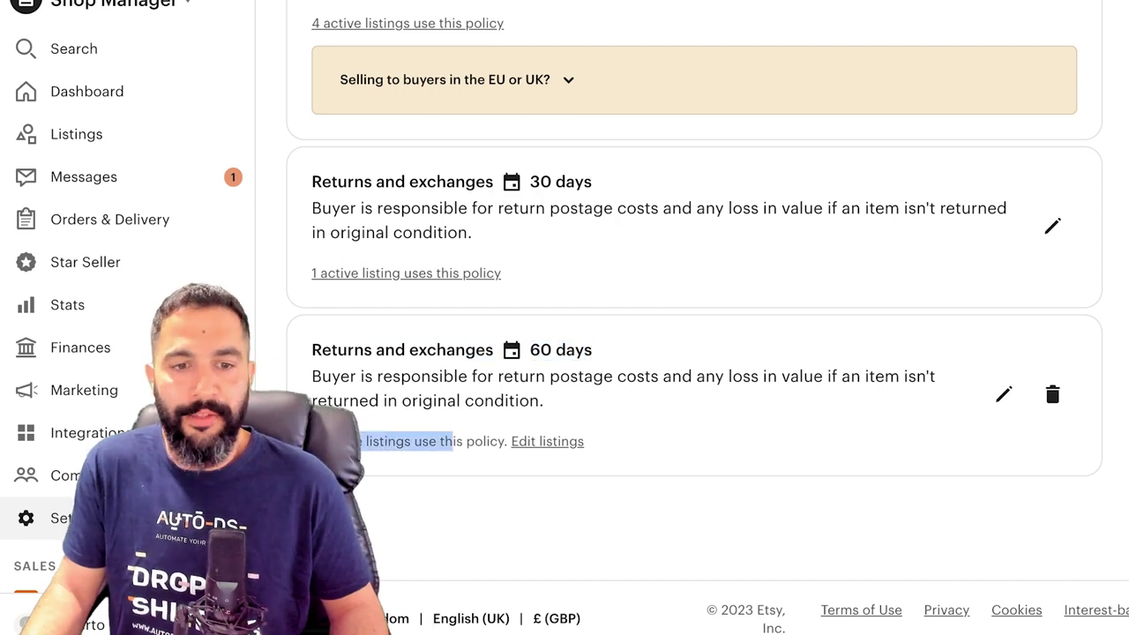
scroll(694, 318, up, 2)
scroll(695, 317, down, 2)
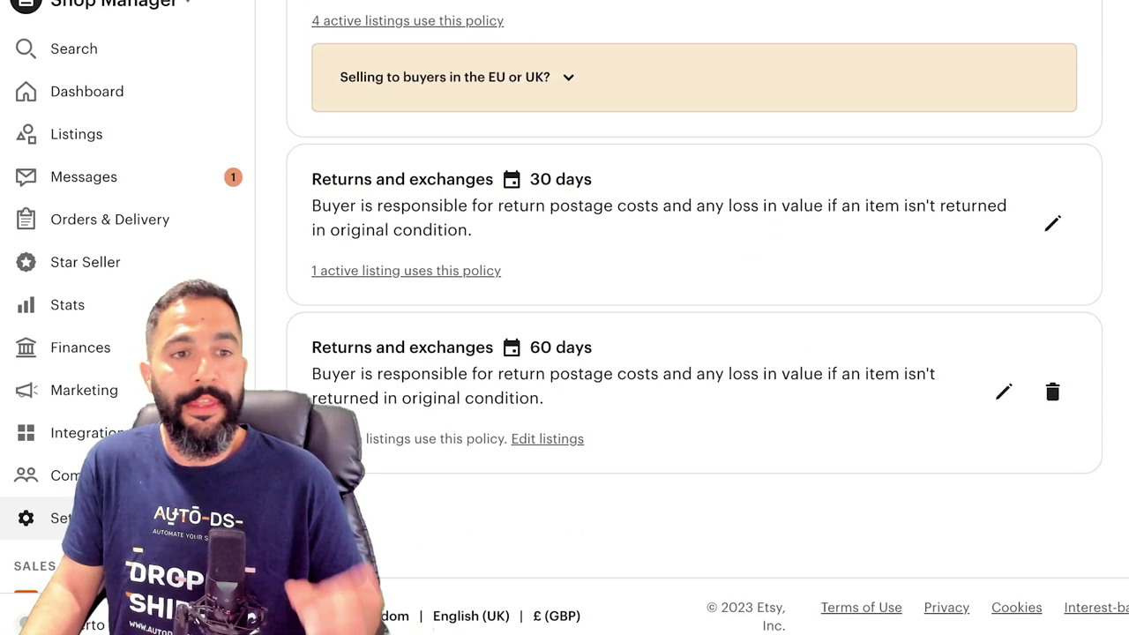